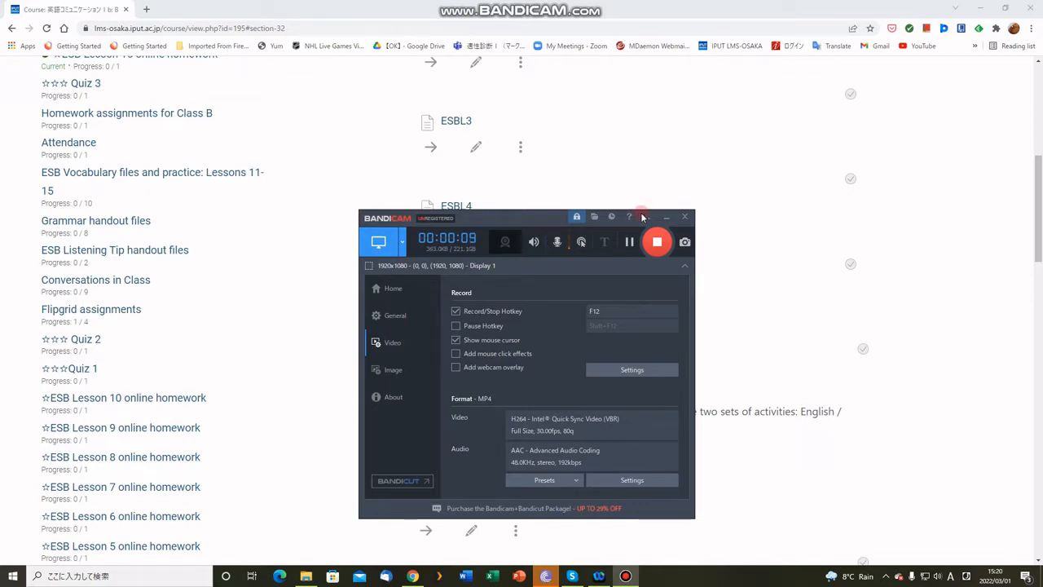
Step: Open the form for creating a new section in the English communication course
click(667, 218)
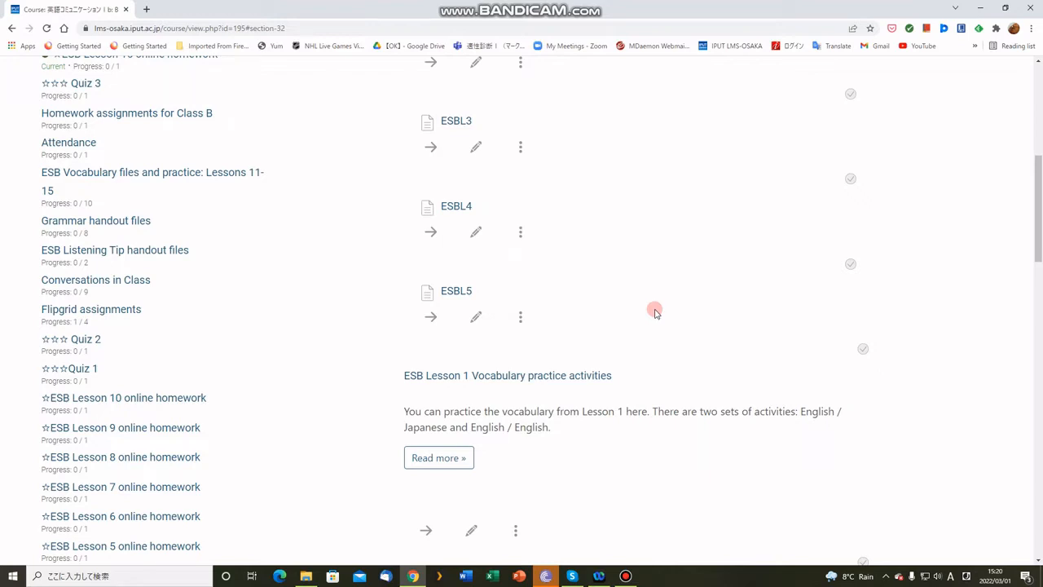
scroll(710, 283, down, 1)
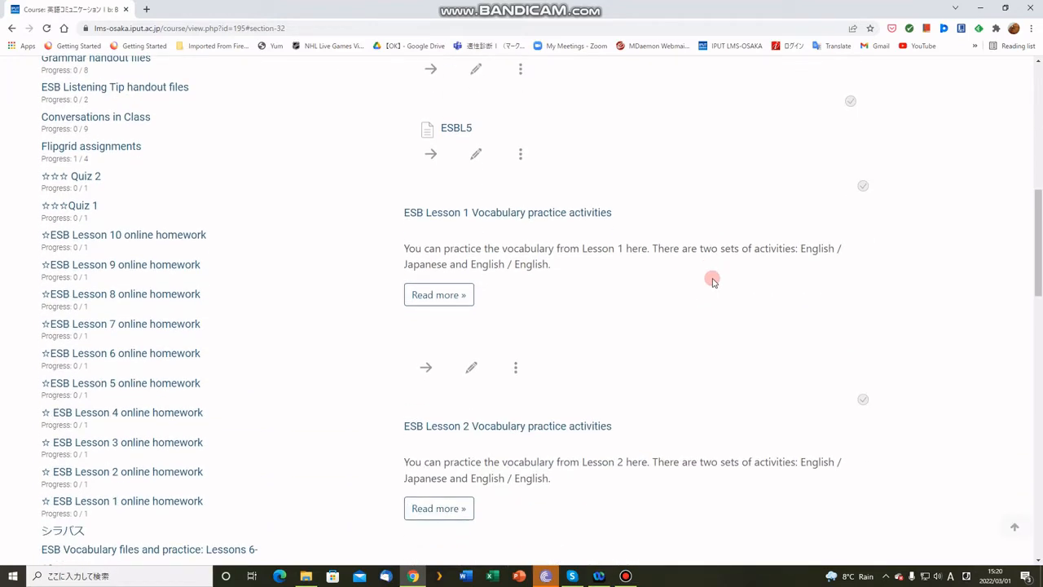
scroll(712, 277, up, 7)
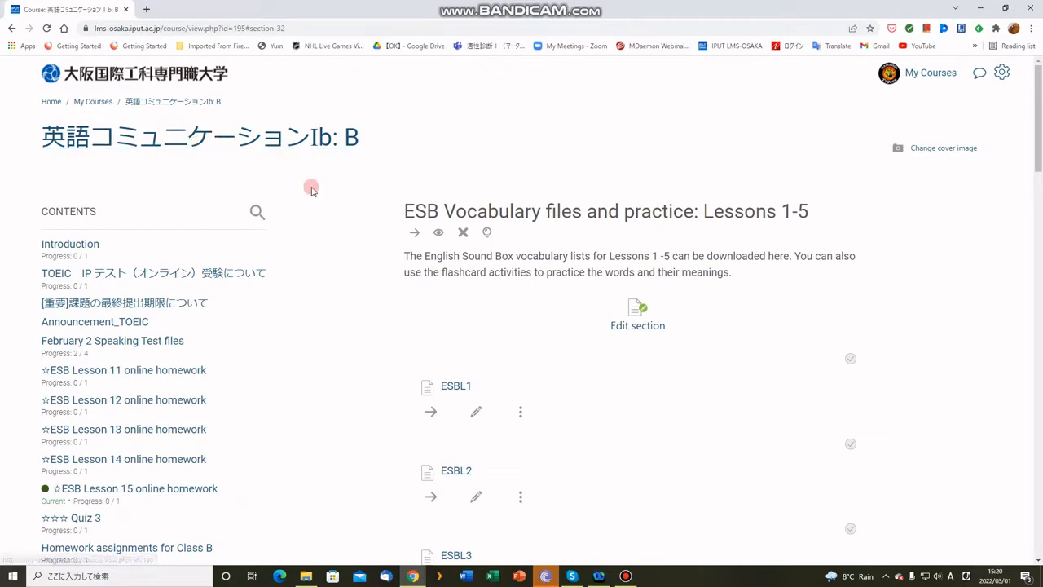
scroll(332, 144, down, 1)
scroll(321, 254, down, 15)
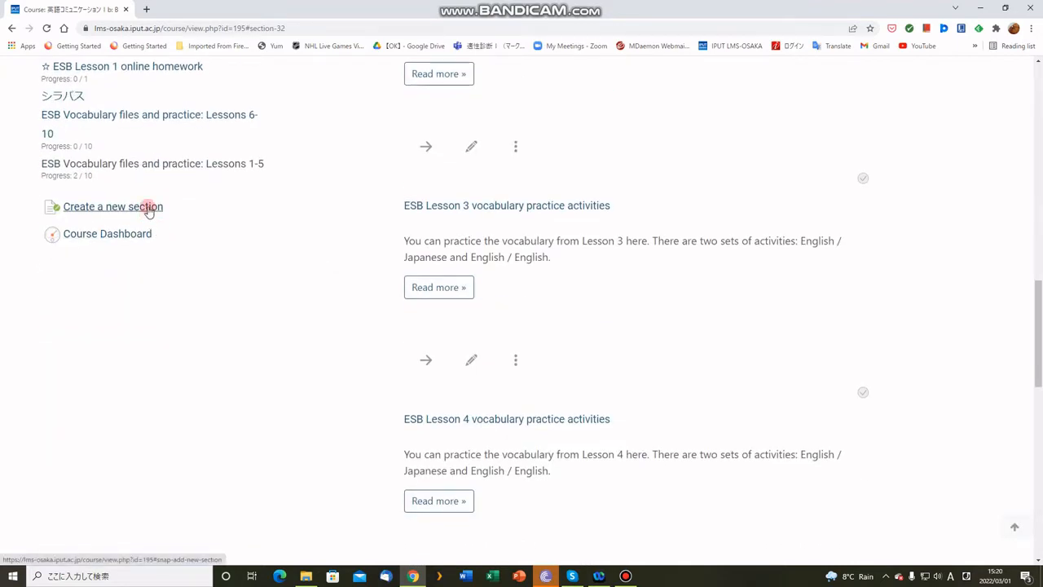
click(149, 209)
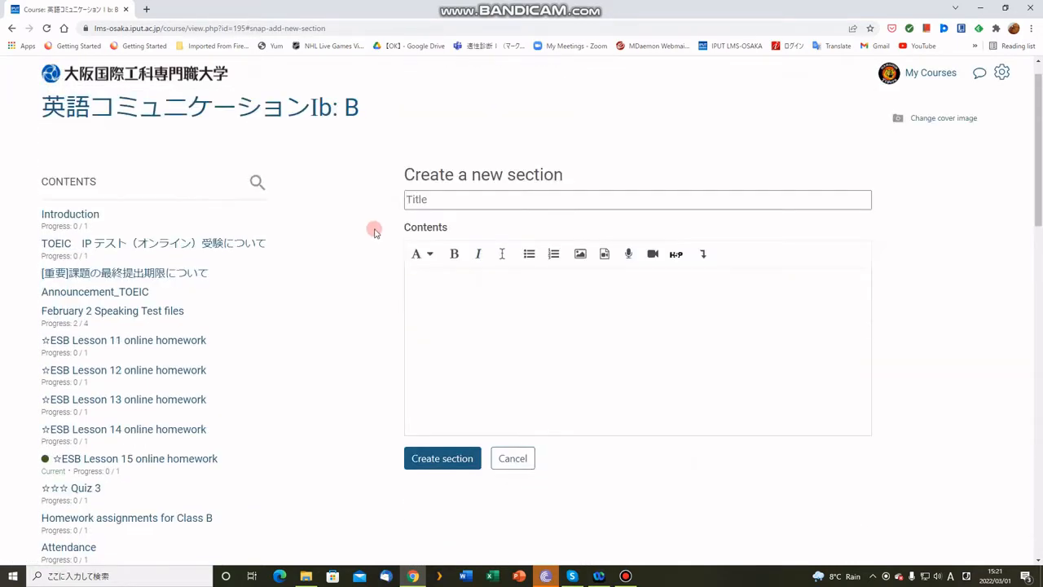
Step: Create the new section with the title "Video demo" and the contents "ajldsjljfa"
click(436, 199)
click(440, 200)
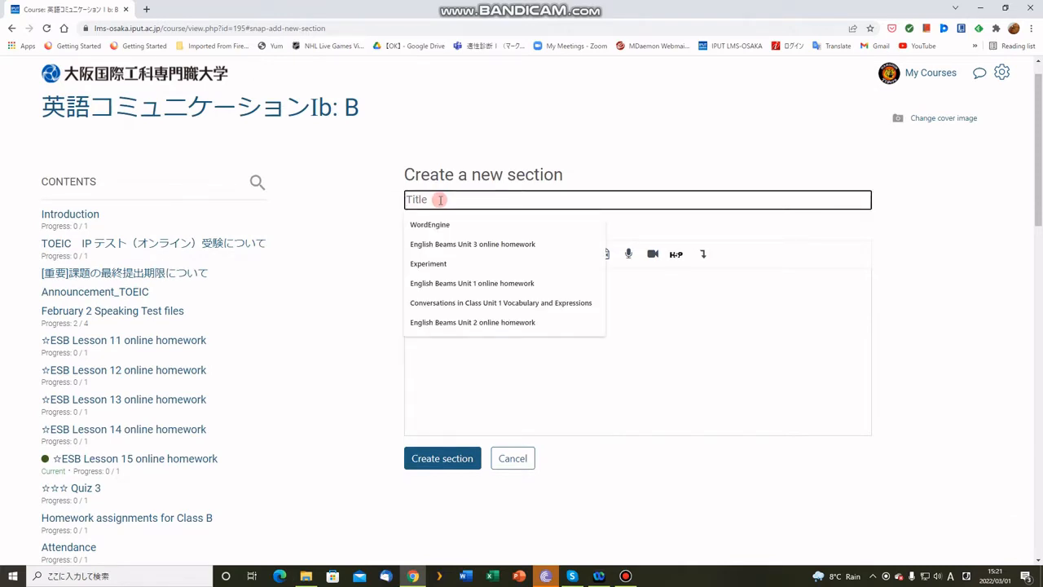
text(Vi)
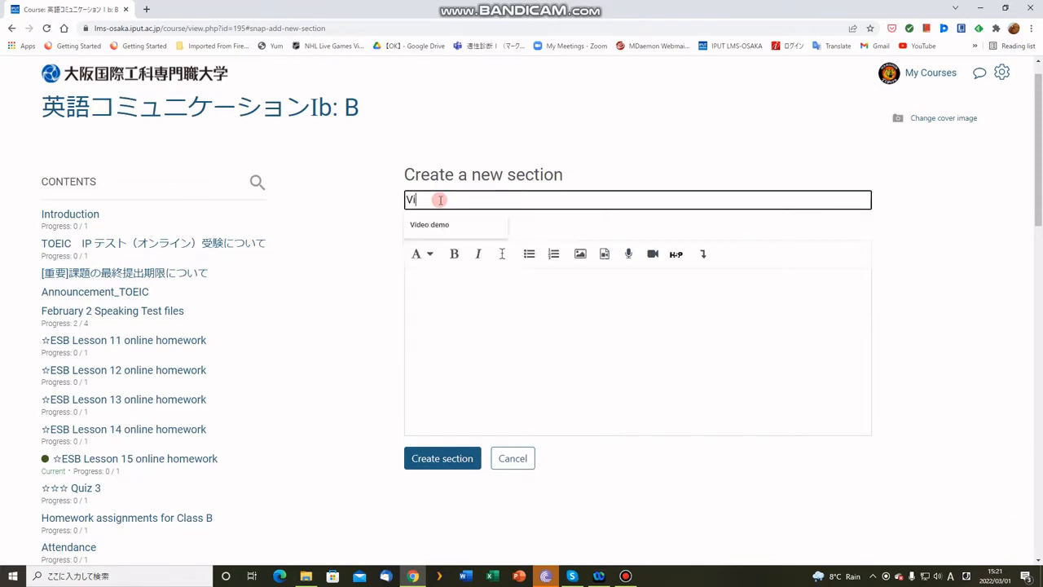
text(deo demo)
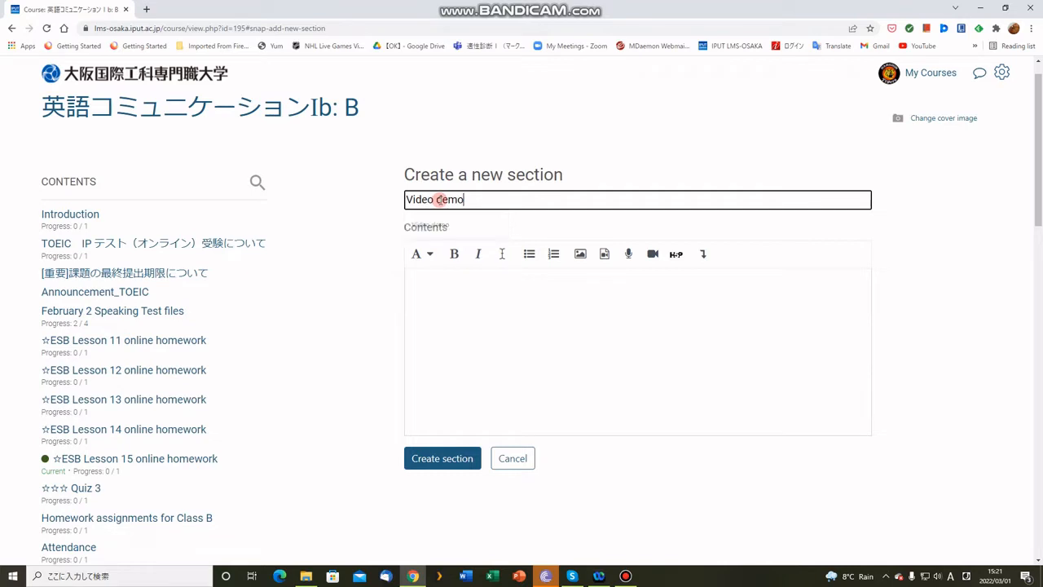
click(453, 290)
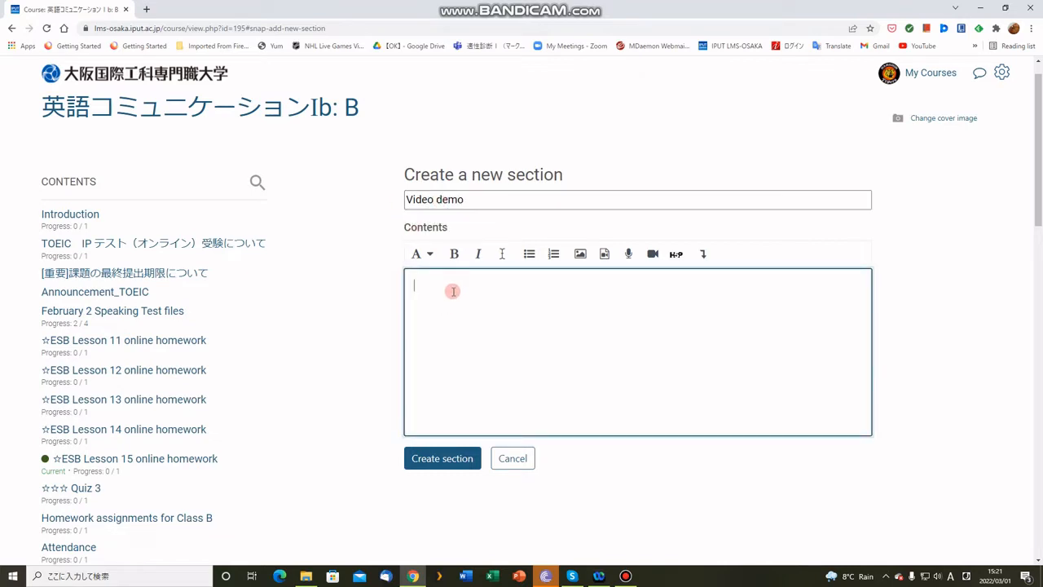
text(ajldsjljfa)
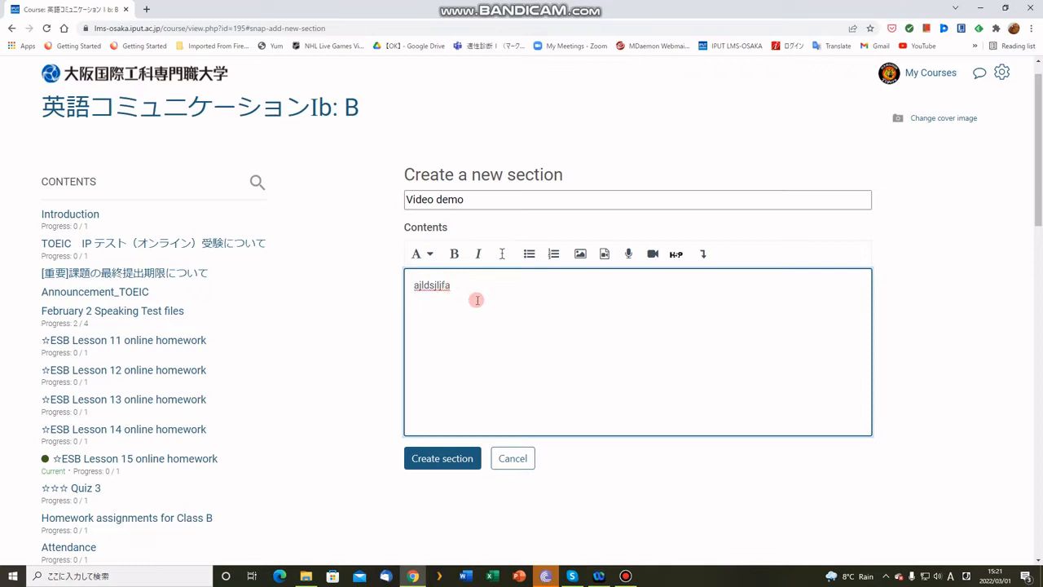
click(441, 459)
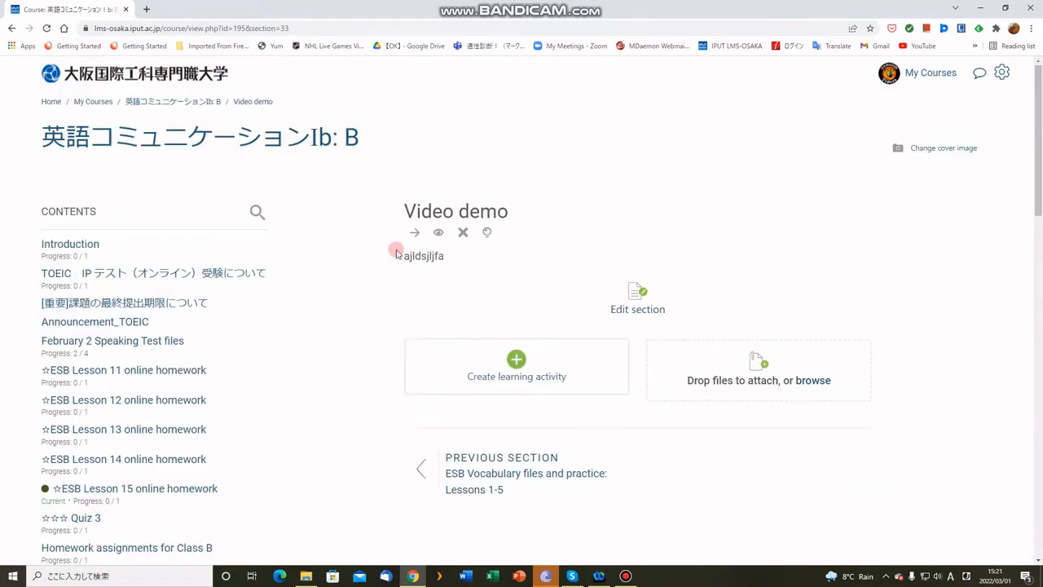
Step: Add a Quiz activity to the Video demo section and name it "Video demo"
click(516, 361)
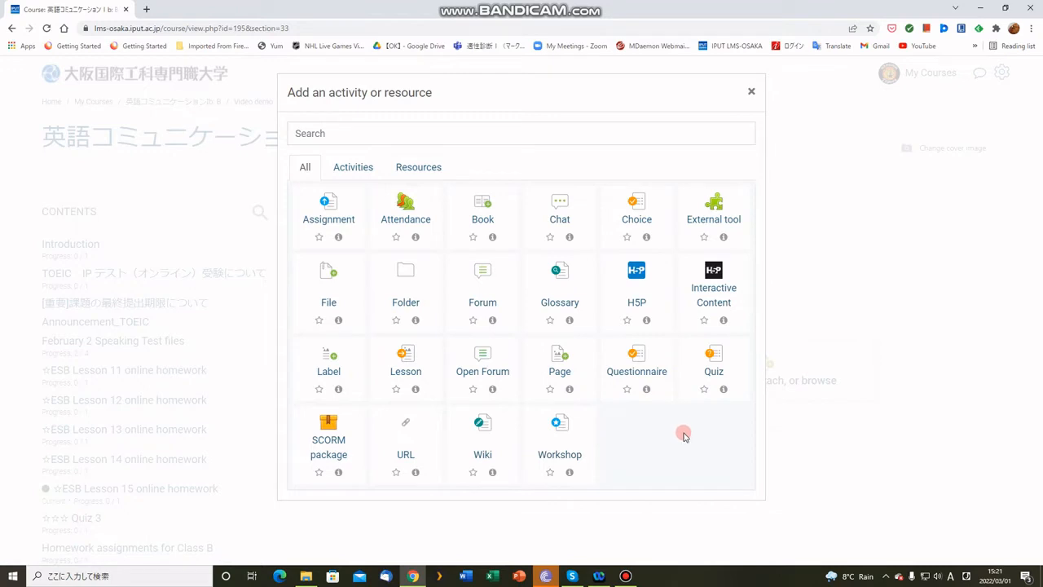
click(714, 359)
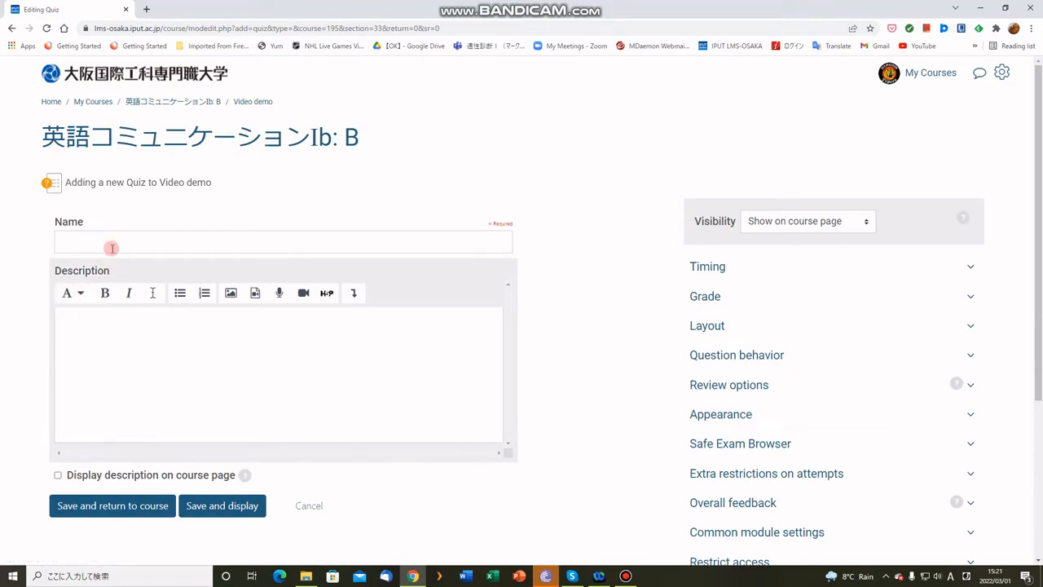
click(118, 240)
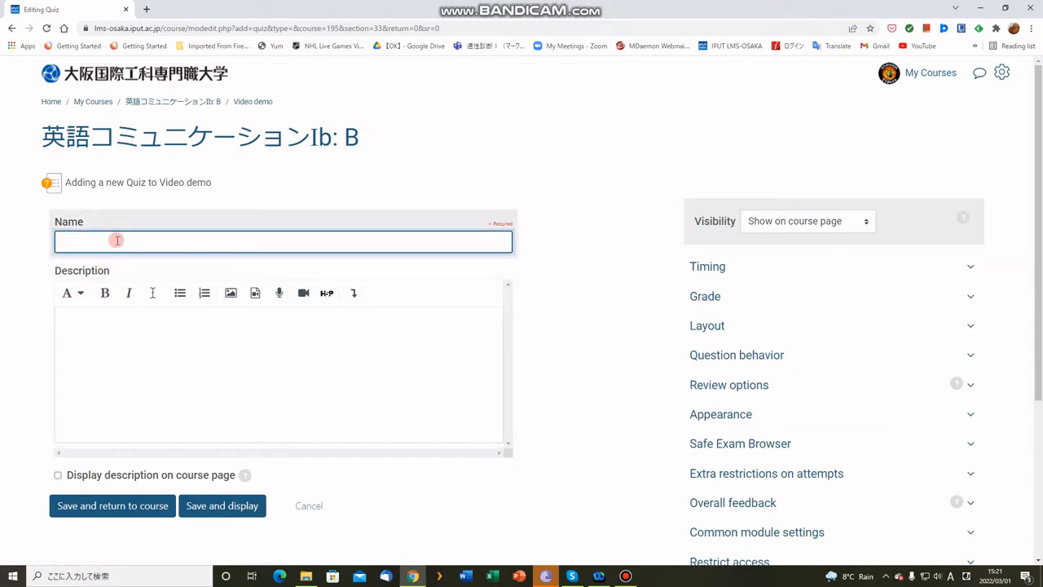
text(Video demo)
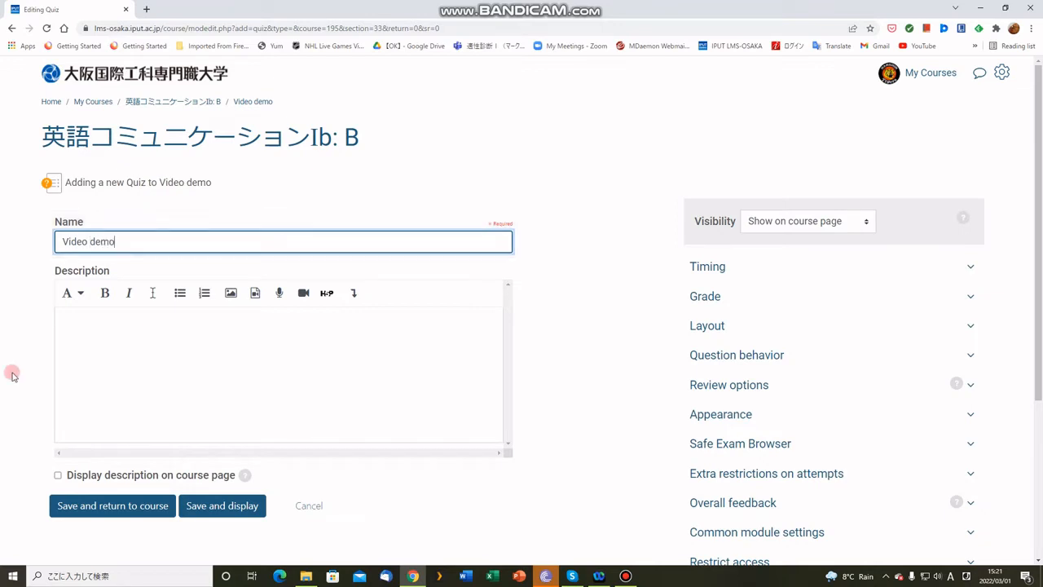
Step: Enter "afjljlajl" as the quiz description and set it to display on the course page
click(88, 313)
text(afljlajl)
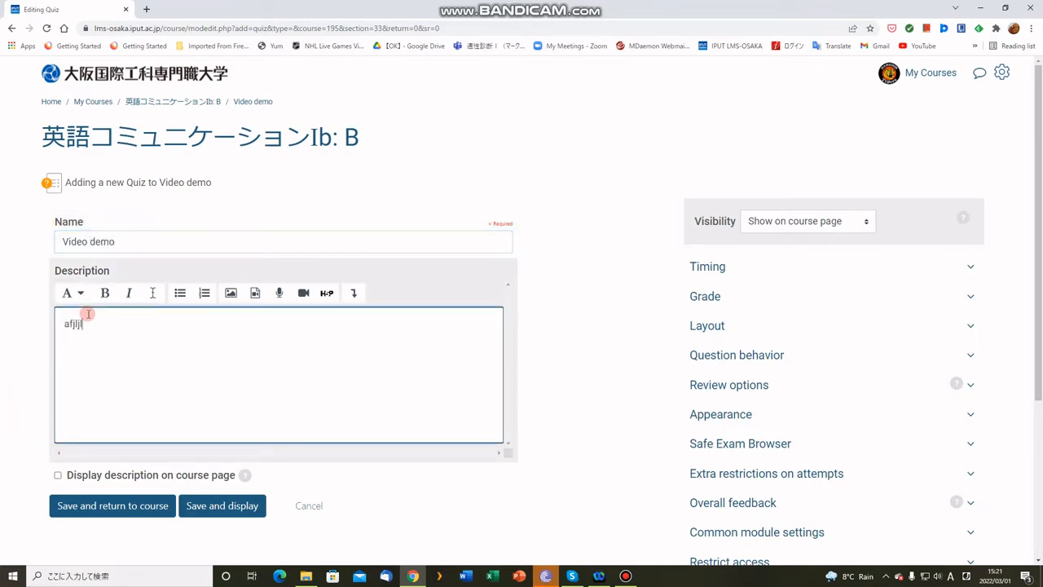
click(59, 476)
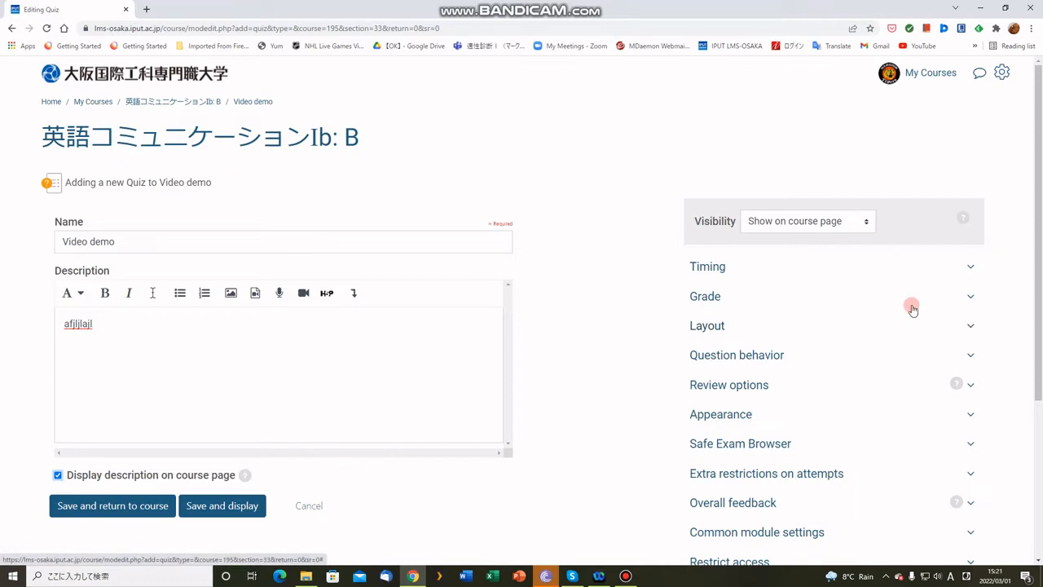
Step: Review the quiz's visibility options and keep Show on course page
click(867, 224)
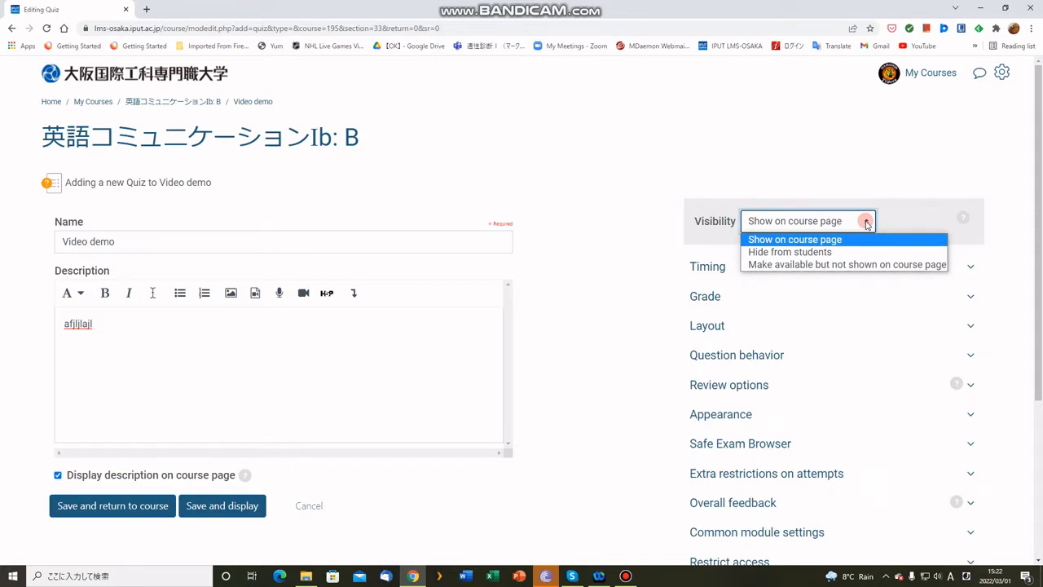
click(835, 255)
click(836, 243)
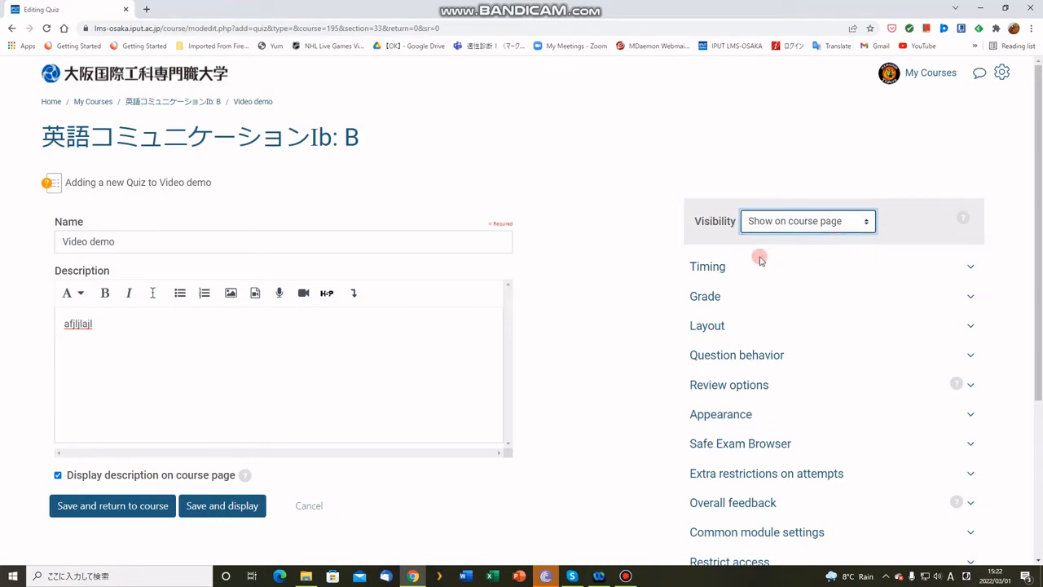
Step: Enable the quiz's opening date, closing date and time limit in the timing settings
click(713, 268)
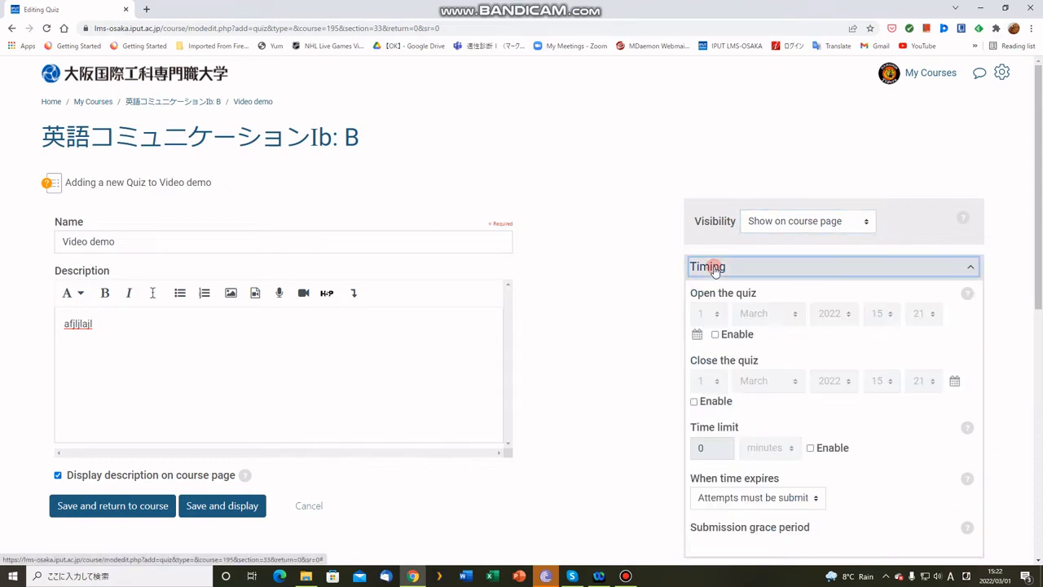
click(714, 334)
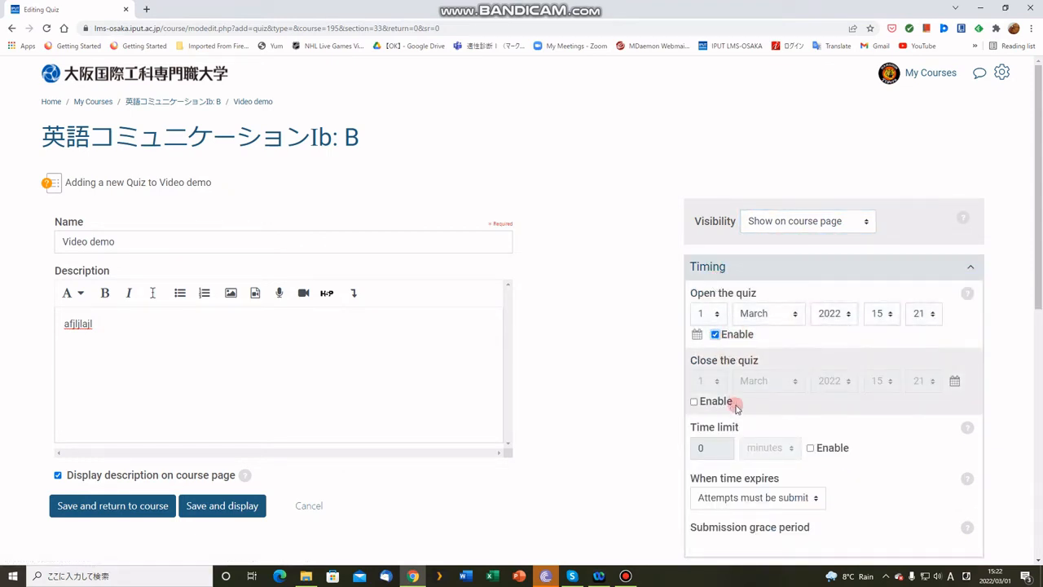
click(694, 401)
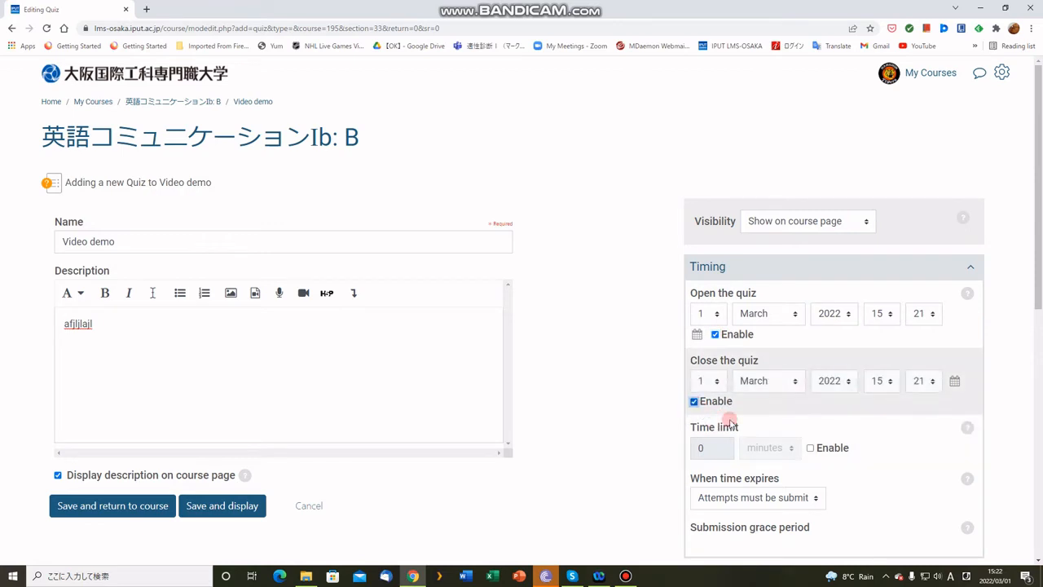
click(810, 447)
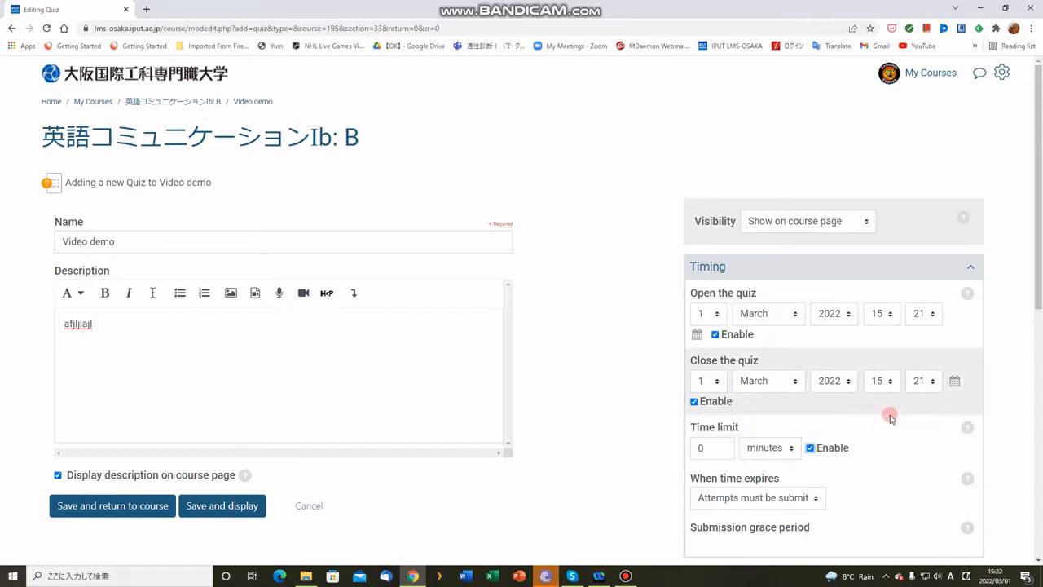
Step: Disable the quiz's opening date, closing date and time limit again
click(715, 335)
click(693, 401)
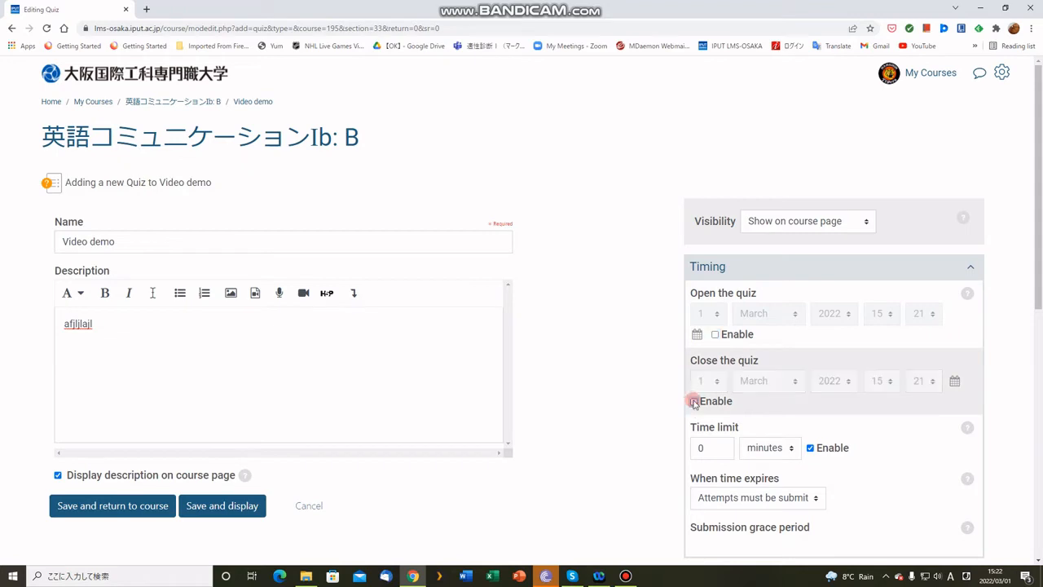
click(810, 448)
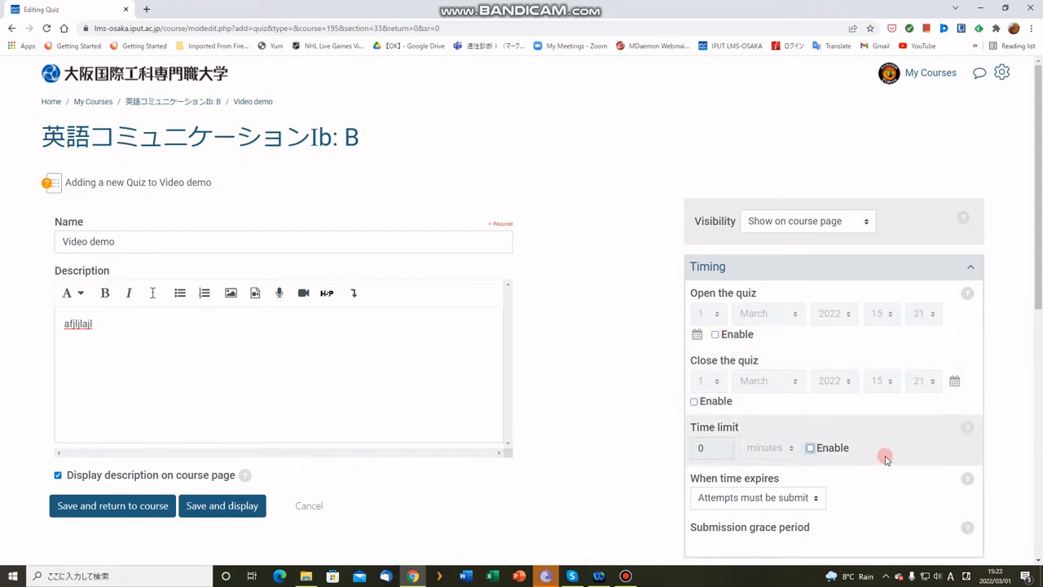
Step: Set the quiz's grade category to Video demo in the grade settings
scroll(886, 459, down, 1)
scroll(886, 459, down, 1)
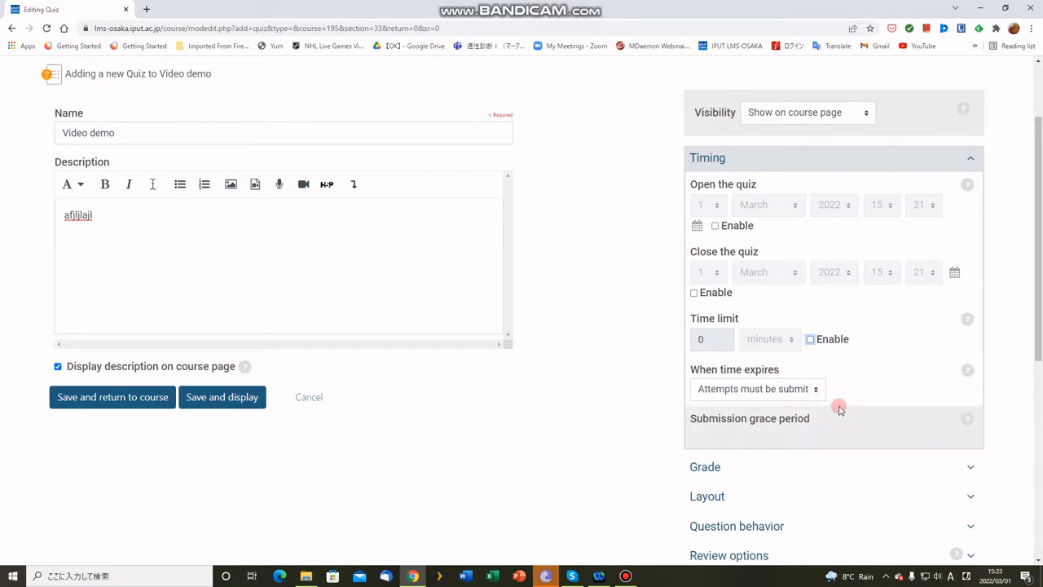
scroll(836, 410, down, 1)
click(712, 414)
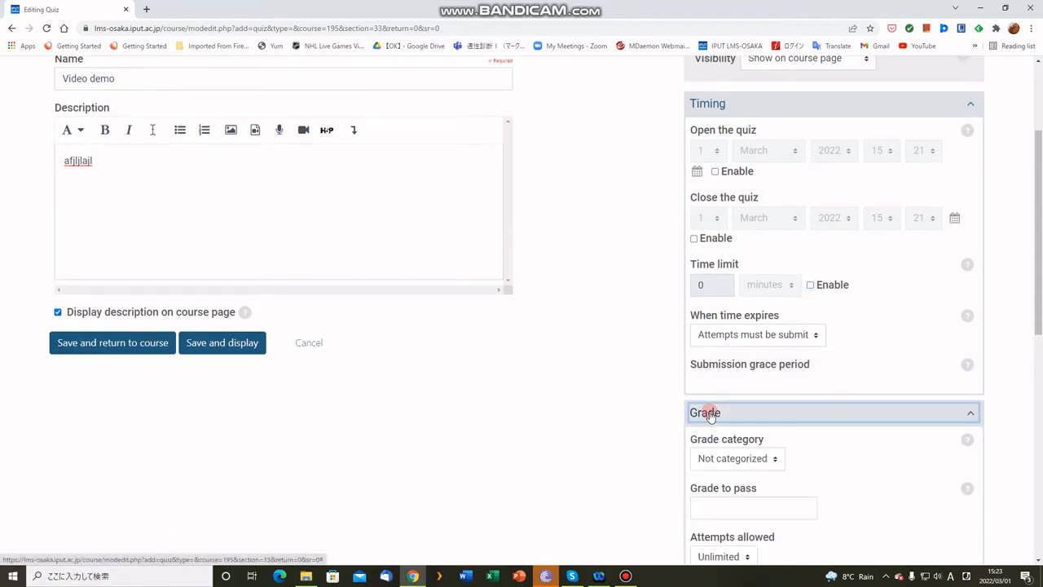
scroll(710, 412, down, 2)
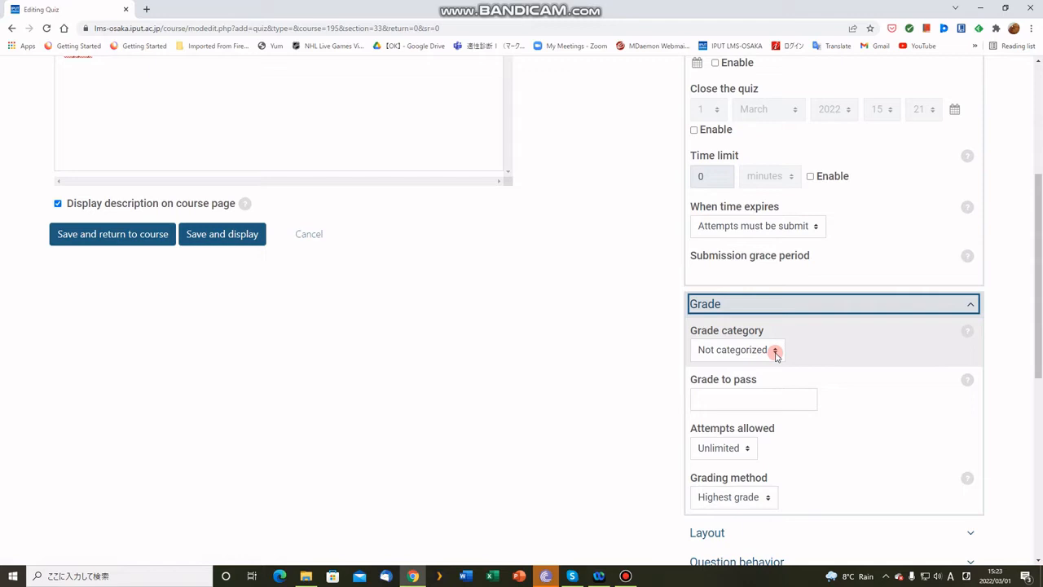
click(775, 353)
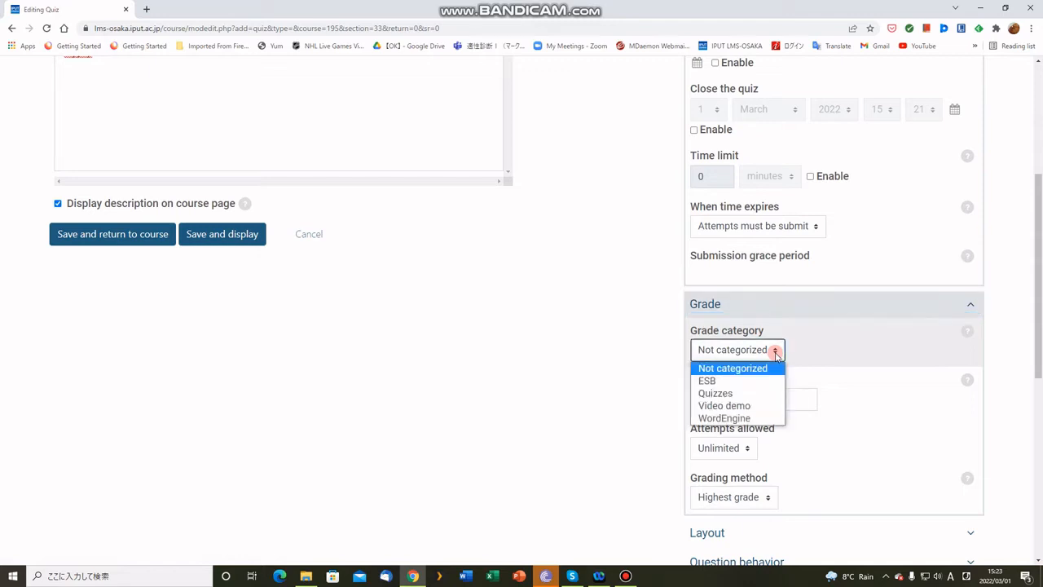
click(757, 405)
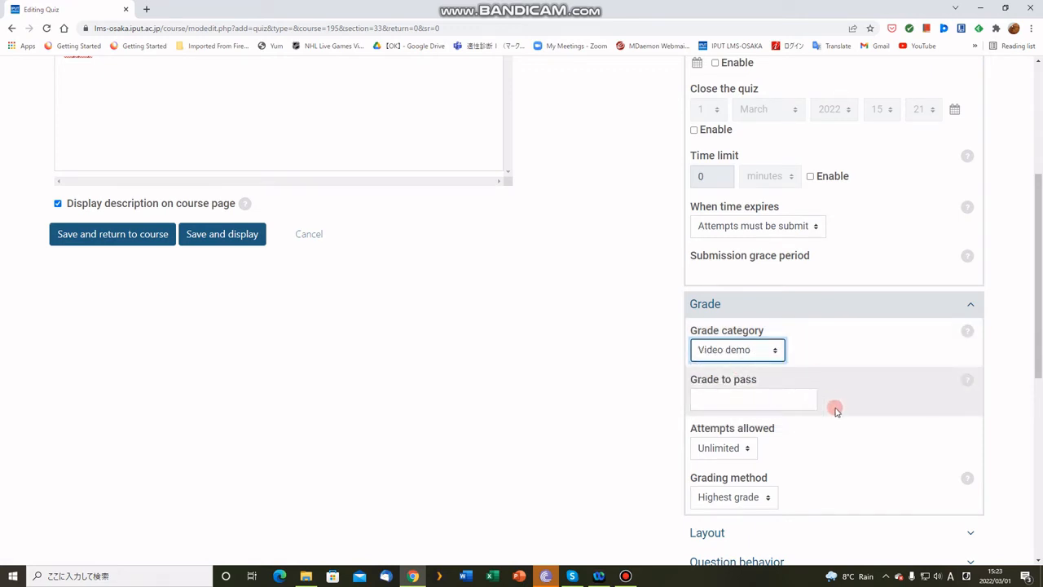
Step: Review the options for attempts allowed and grading method, keeping Unlimited and Highest grade
scroll(816, 391, down, 1)
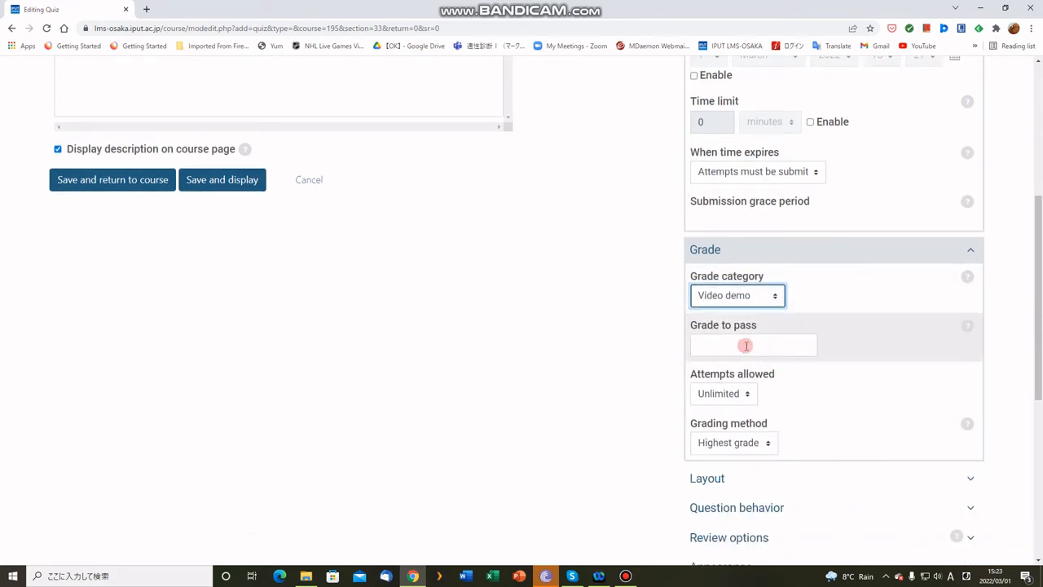
click(748, 394)
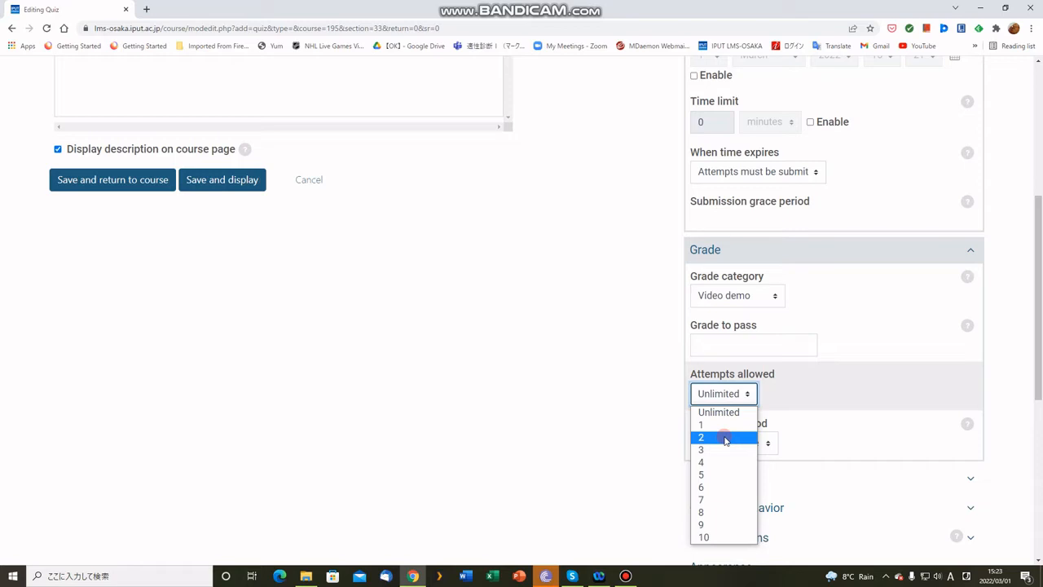
click(788, 422)
scroll(775, 416, down, 1)
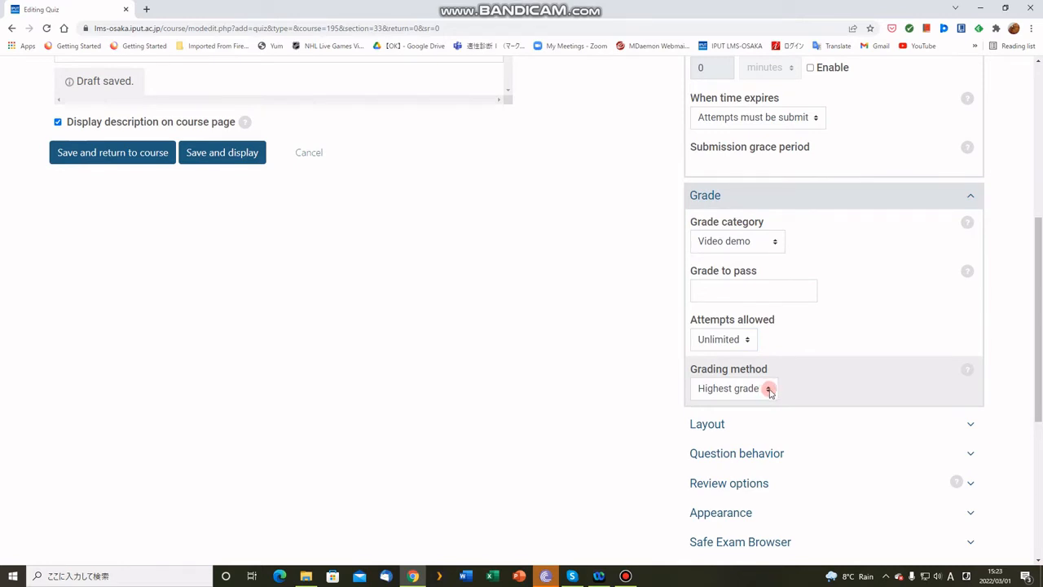
click(768, 390)
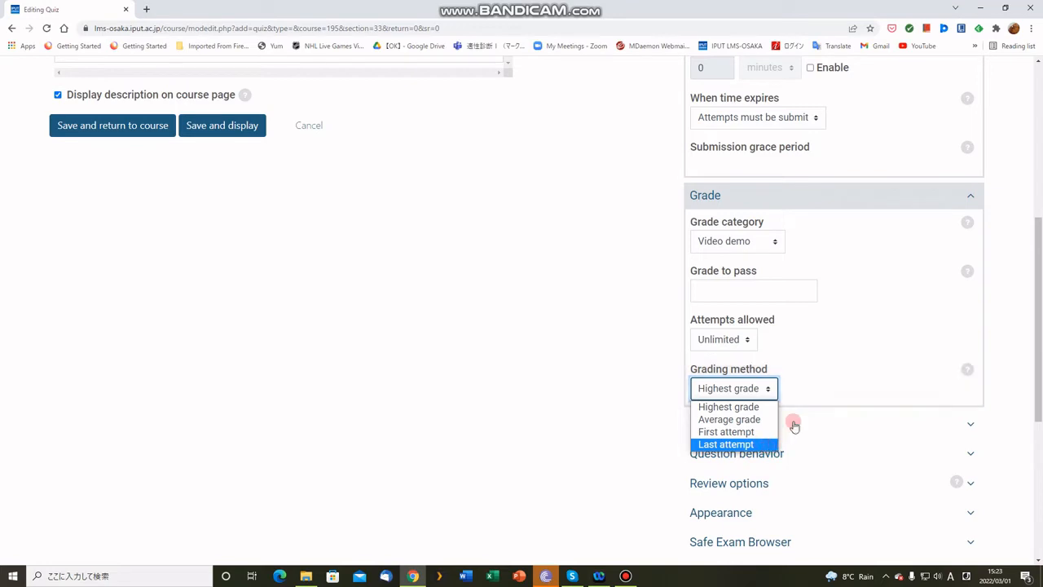
click(833, 394)
scroll(835, 398, down, 1)
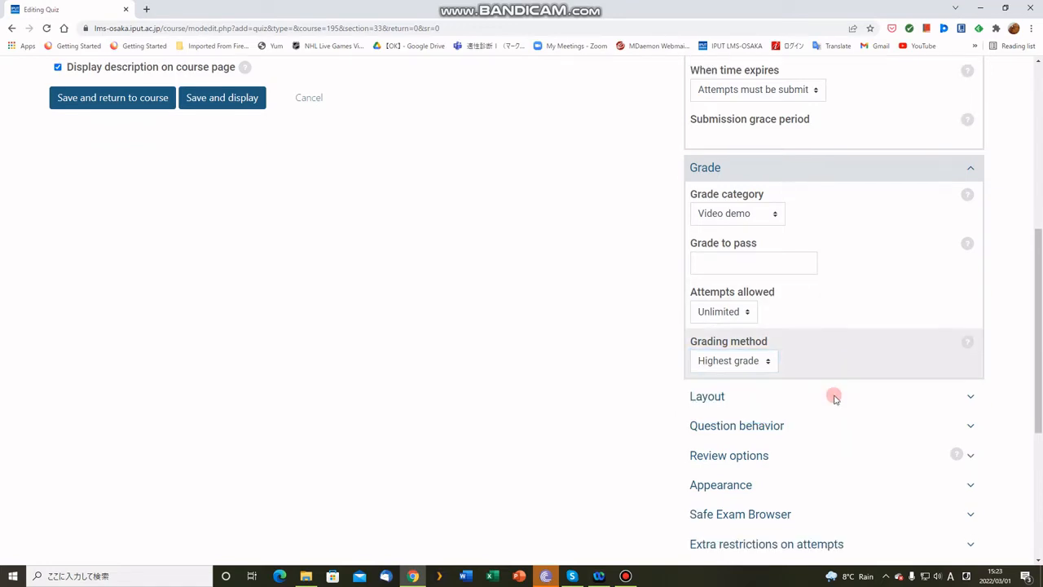
Step: Expand the quiz's Layout and Question behavior settings to review their options
click(702, 317)
scroll(665, 397, down, 1)
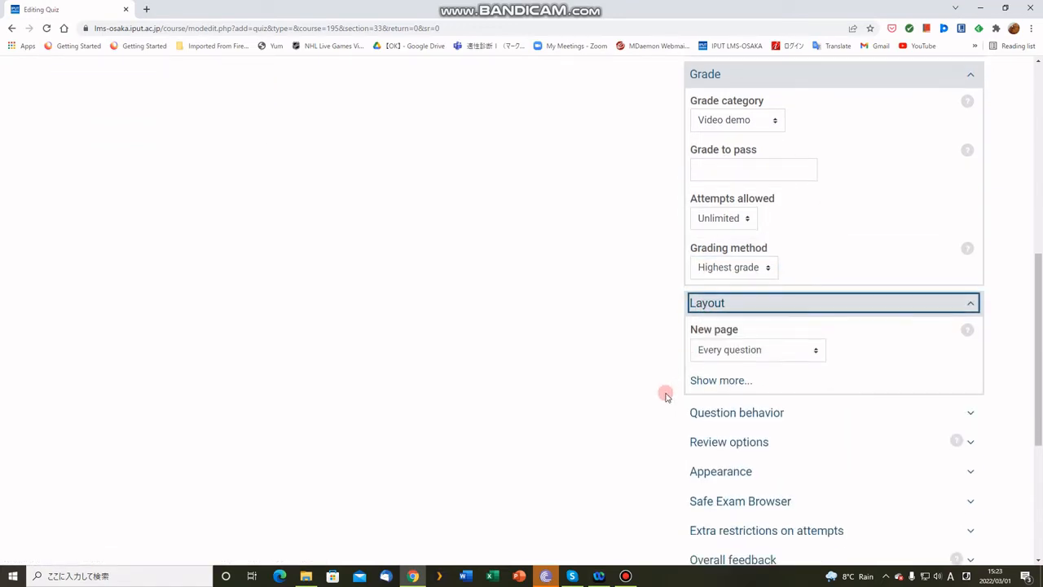
click(724, 371)
scroll(668, 420, down, 2)
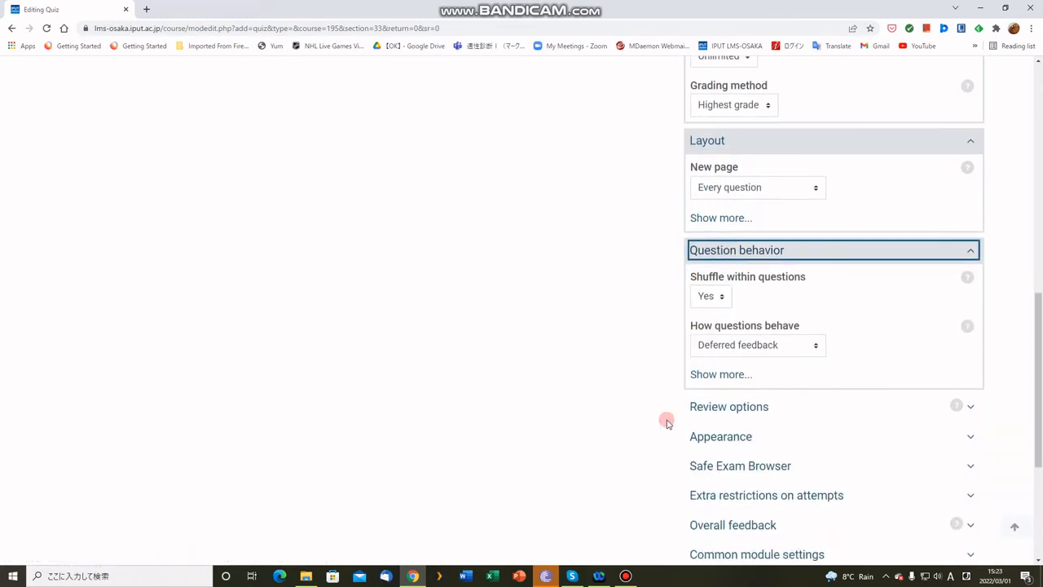
Step: In the review options for immediately after the attempt, disable Whether correct, Specific feedback, General feedback and Right answer
click(737, 364)
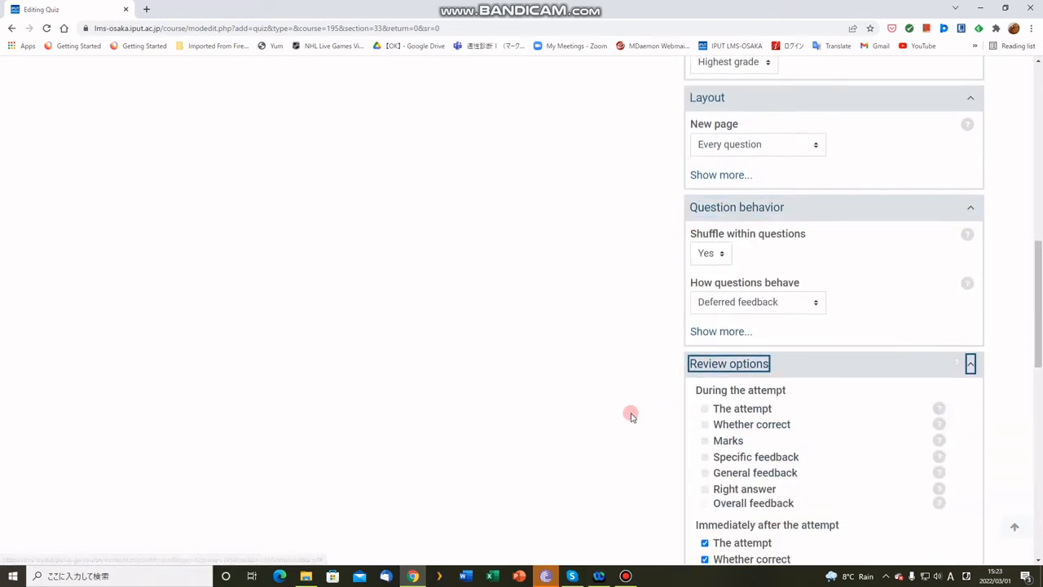
scroll(631, 416, down, 3)
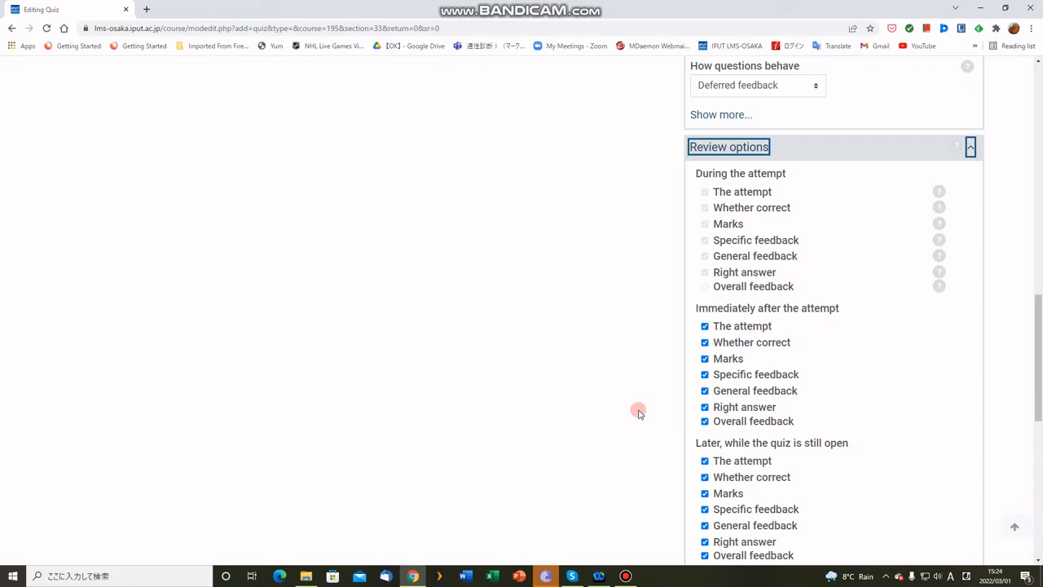
click(705, 343)
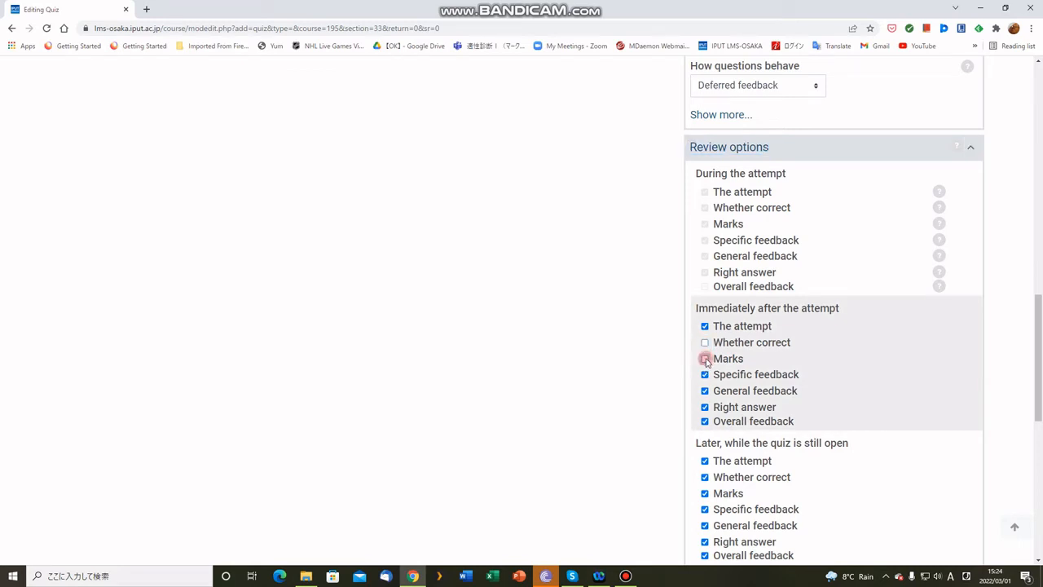
click(705, 359)
click(705, 375)
click(705, 392)
click(706, 407)
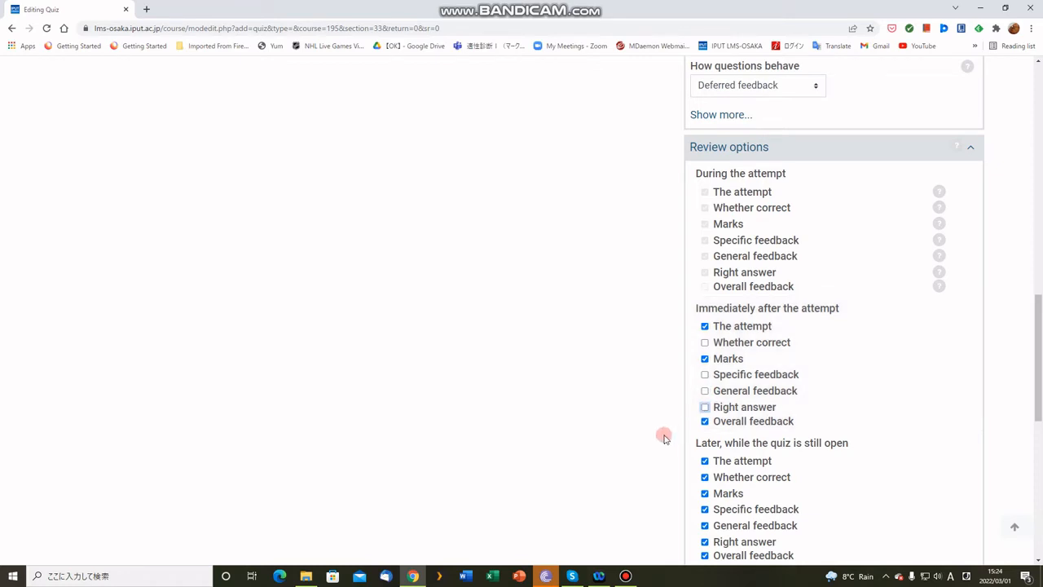
Step: Disable Whether correct, Specific feedback, General feedback and Right answer for review later, while the quiz is still open
scroll(663, 437, down, 2)
scroll(663, 437, down, 3)
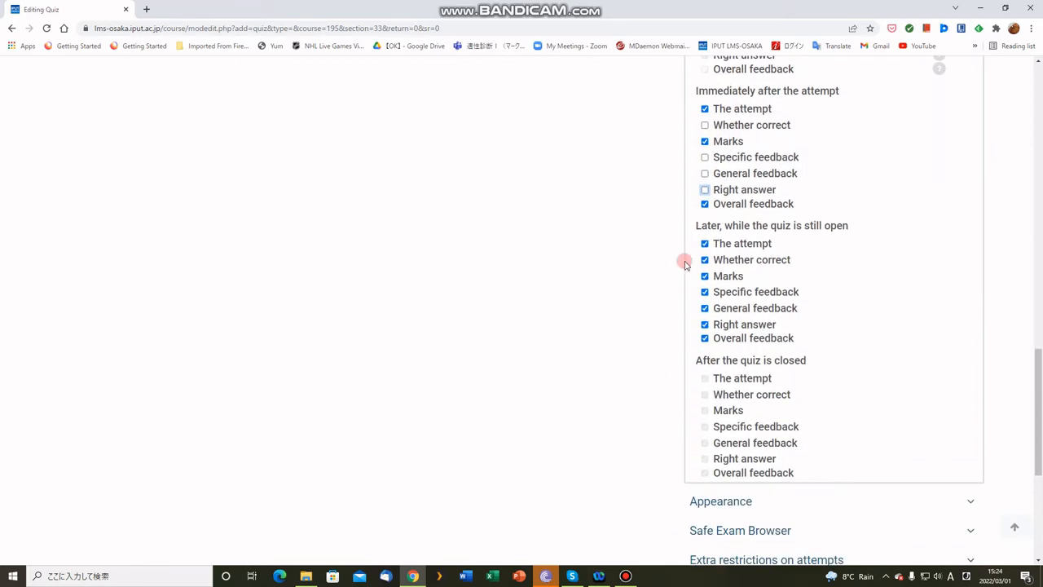
click(705, 260)
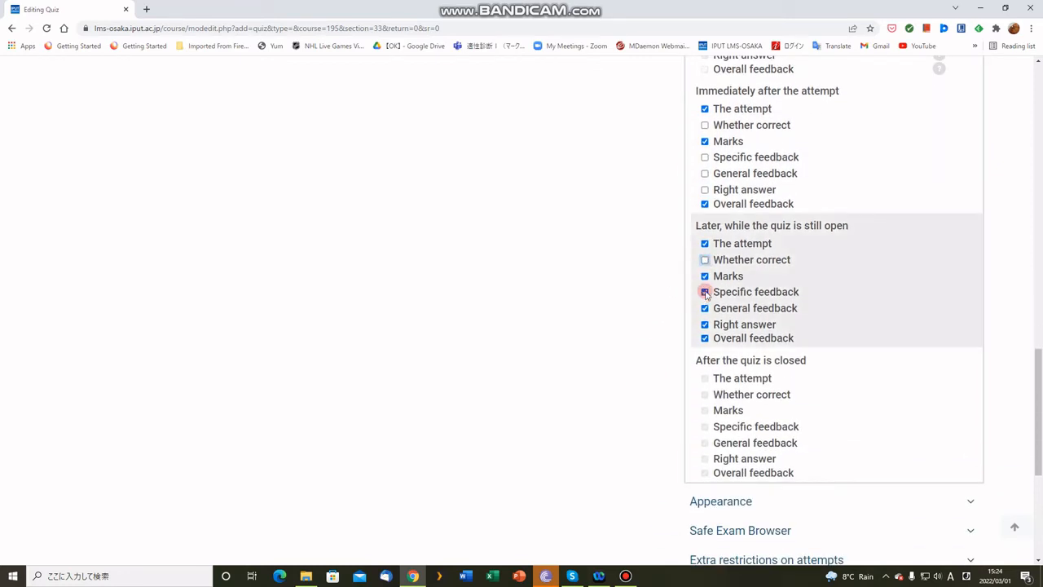
click(706, 292)
click(706, 308)
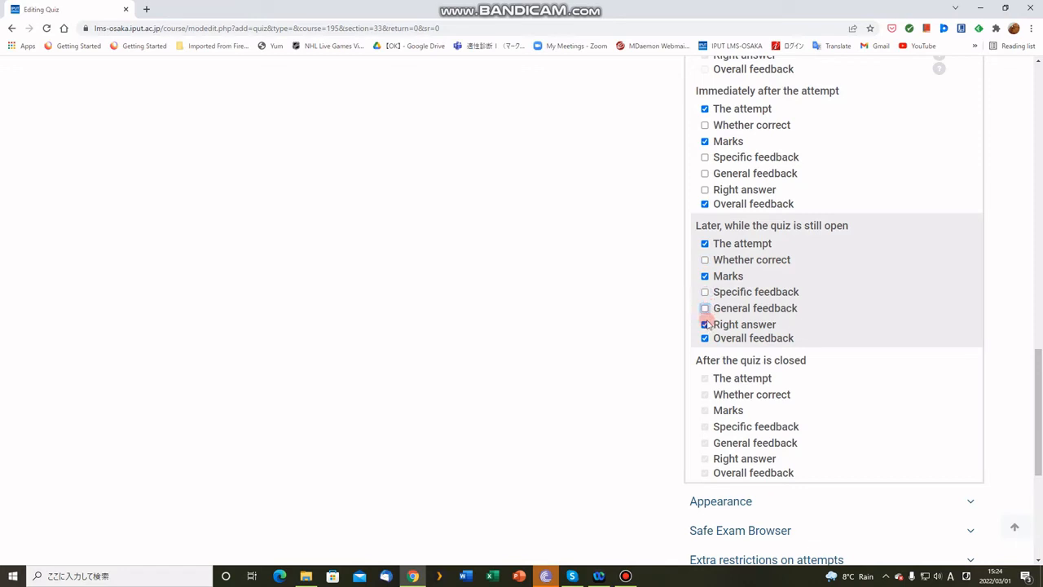
click(705, 324)
Step: Examine the review options for after the quiz is closed and compare them with those of the earlier stages
scroll(667, 358, down, 1)
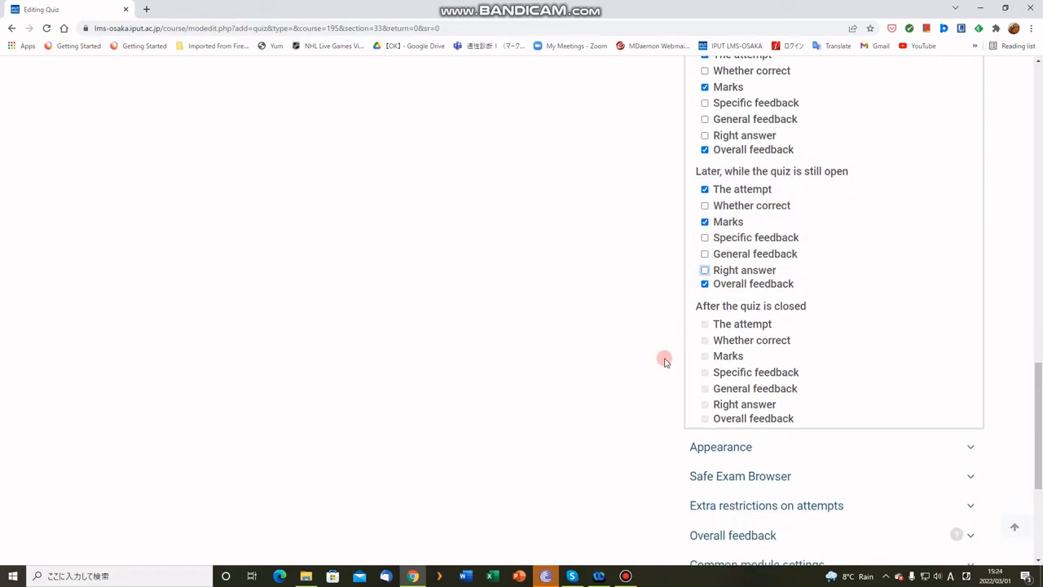
scroll(656, 356, down, 1)
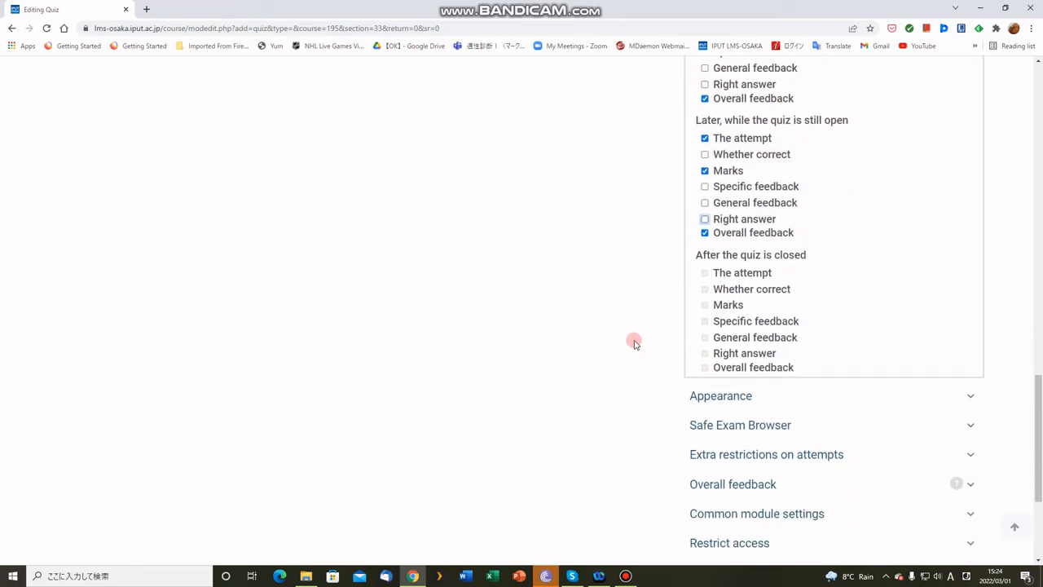
scroll(635, 343, up, 1)
scroll(635, 343, up, 1)
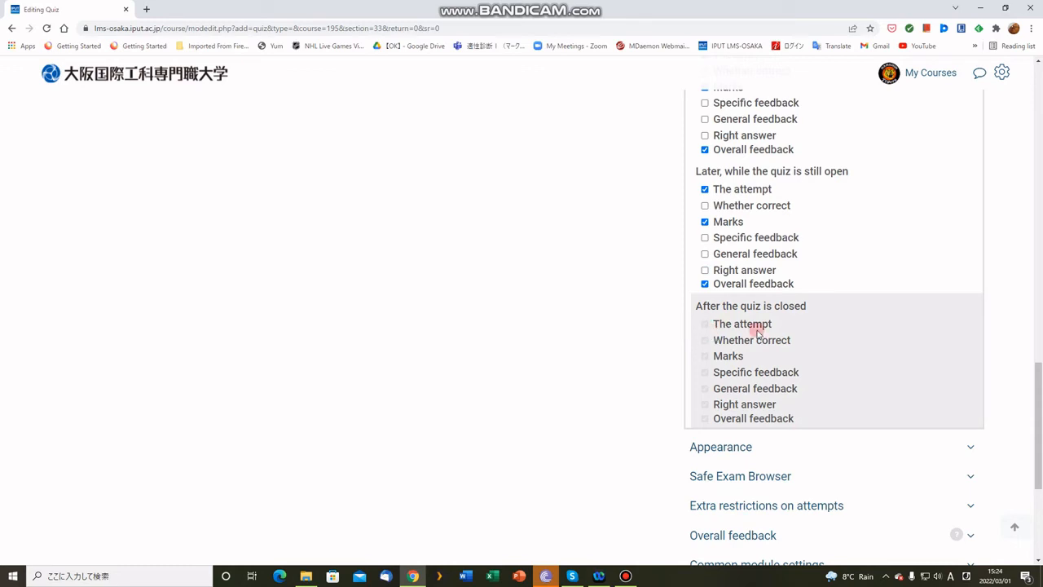
scroll(807, 379, up, 1)
scroll(807, 384, up, 2)
scroll(808, 384, down, 3)
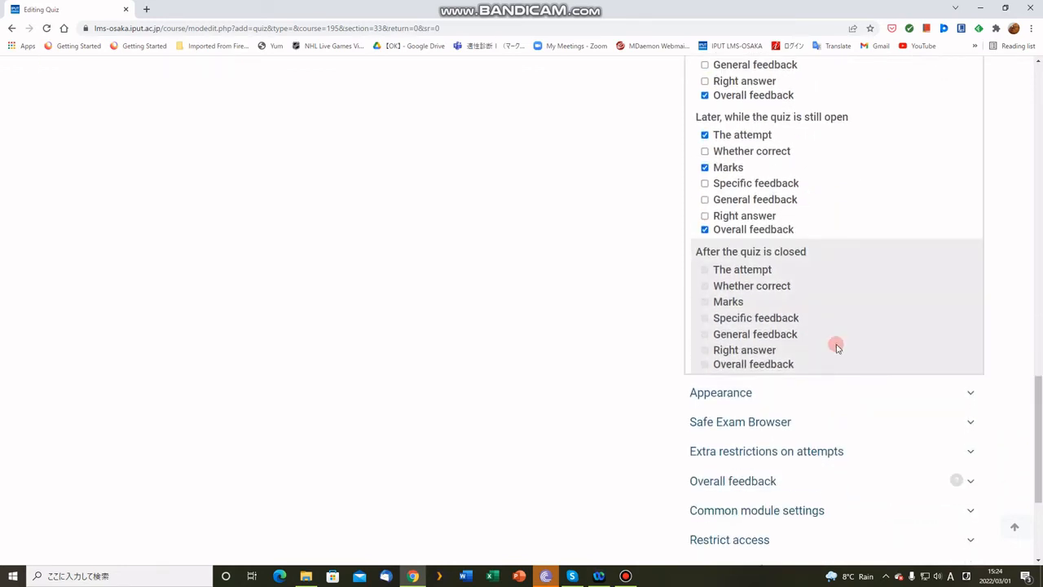
scroll(835, 346, up, 7)
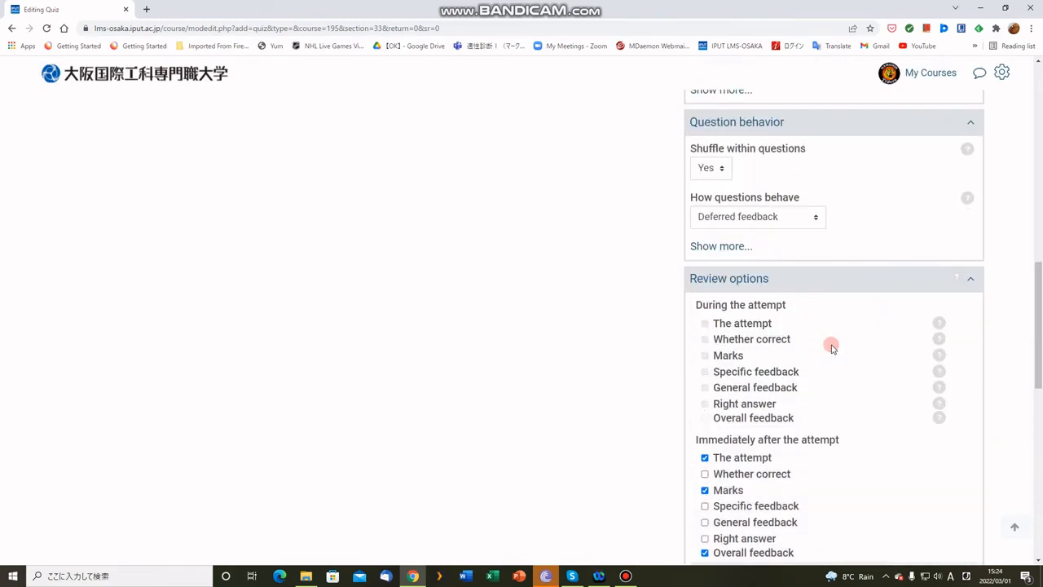
scroll(832, 343, up, 3)
scroll(612, 412, down, 9)
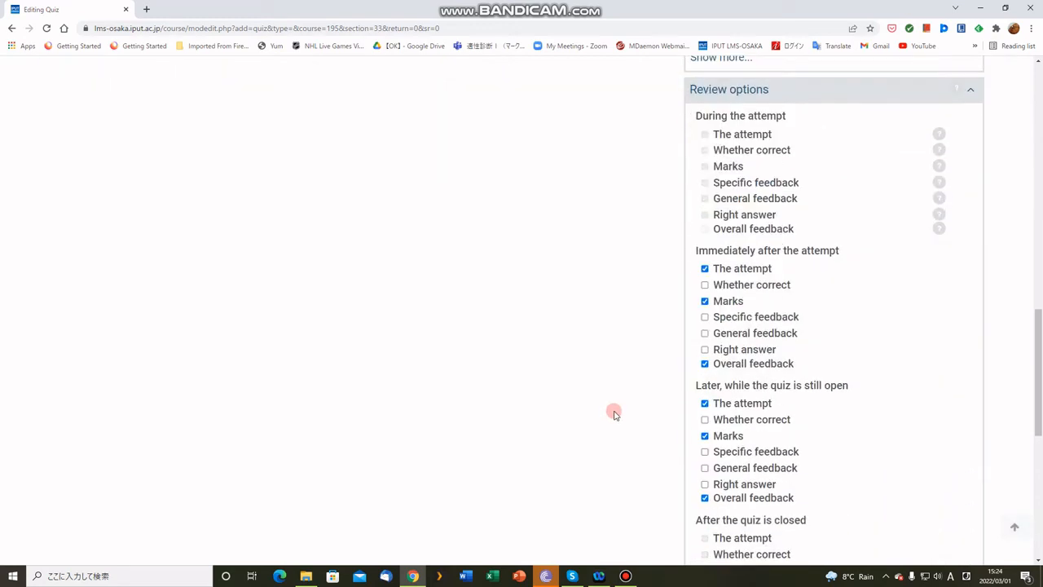
scroll(615, 414, down, 2)
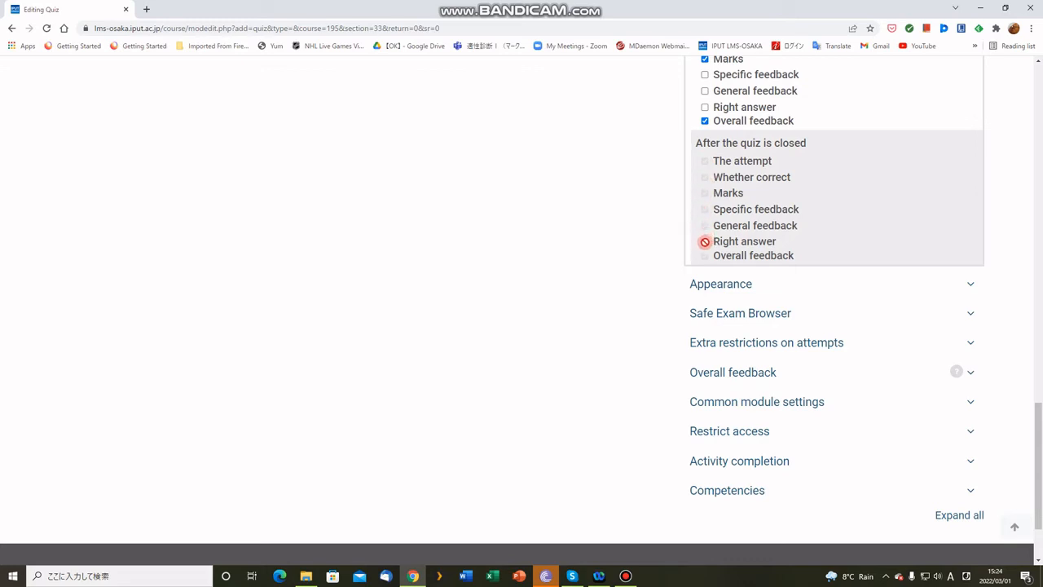
Step: Expand the Appearance and Extra restrictions on attempts settings to review their options
click(720, 287)
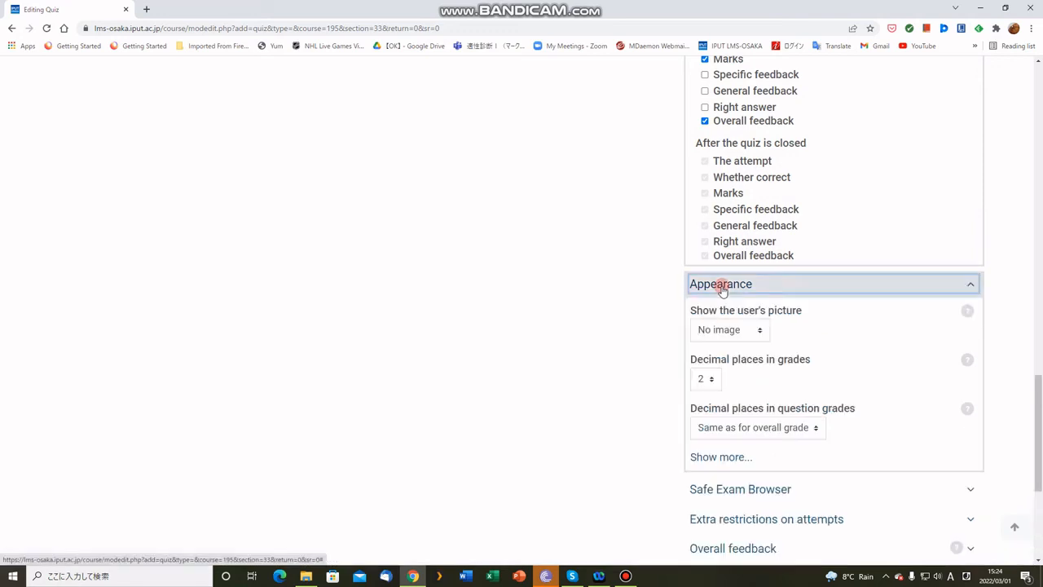
scroll(668, 345, down, 3)
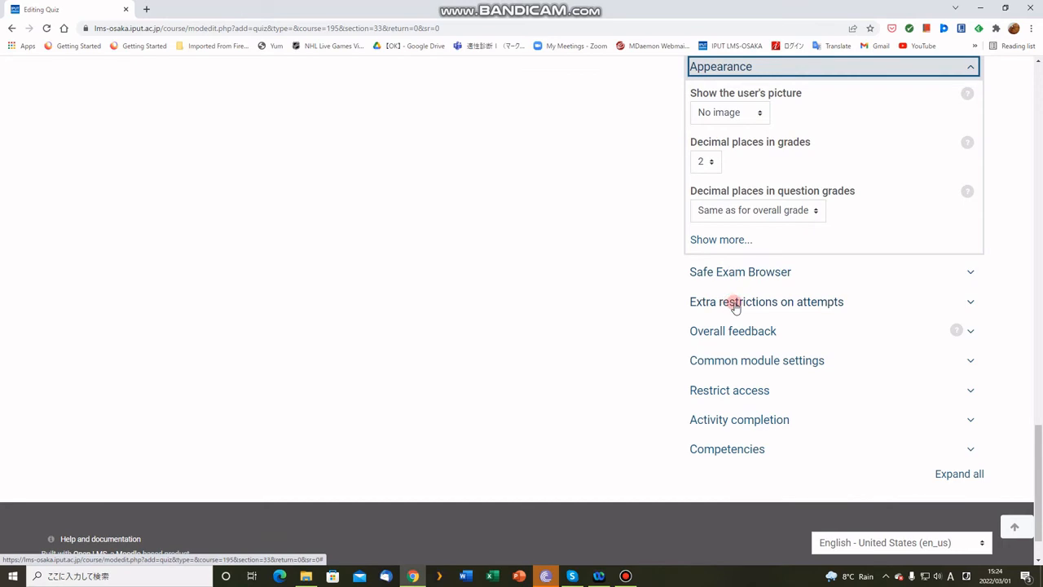
click(736, 304)
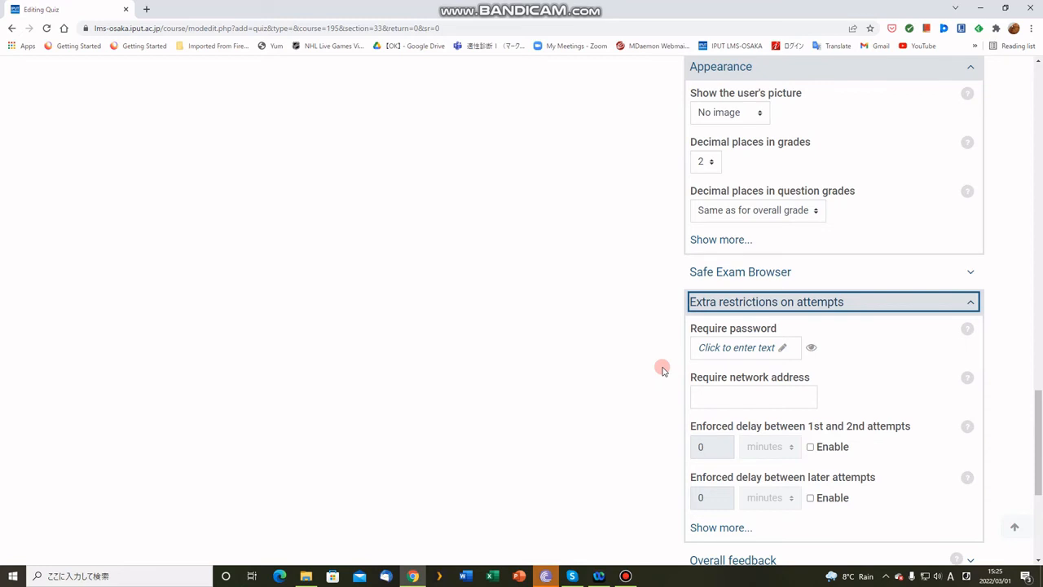
scroll(662, 370, down, 4)
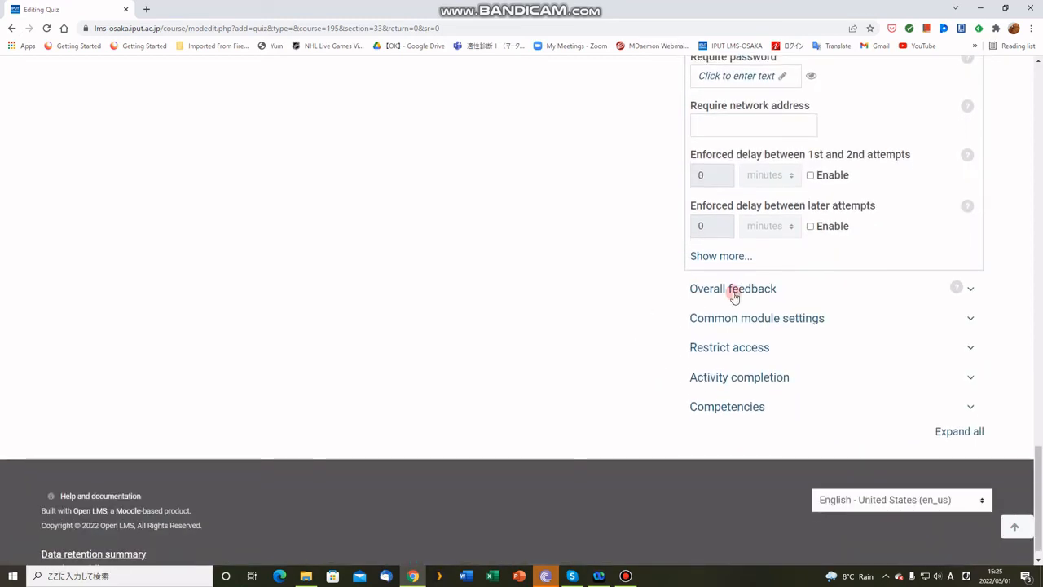
Step: In the overall feedback, enter "Well done!" for the 100% boundary and set the next grade boundary to 80%
click(734, 296)
scroll(636, 366, down, 2)
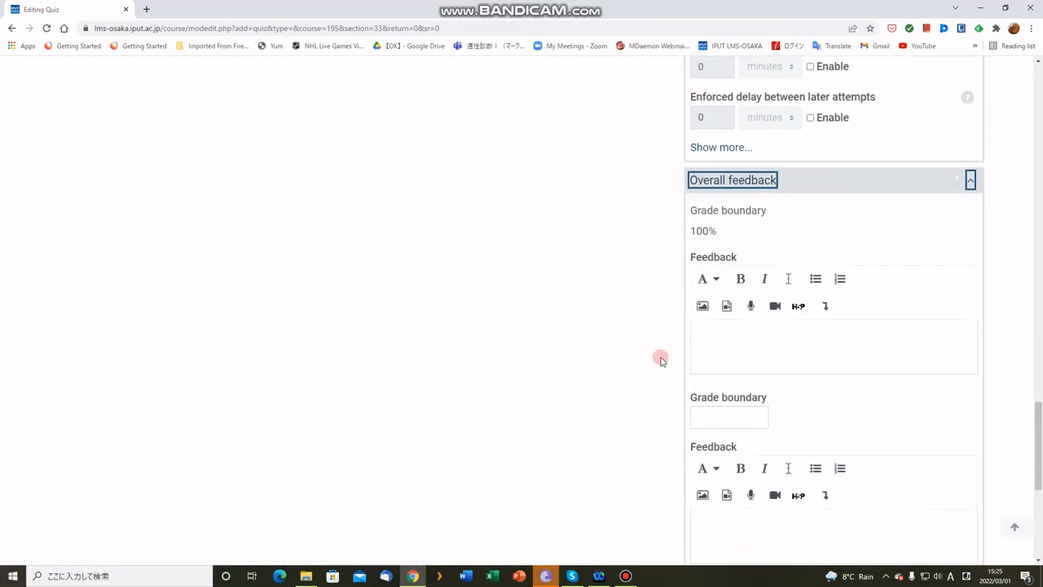
click(708, 340)
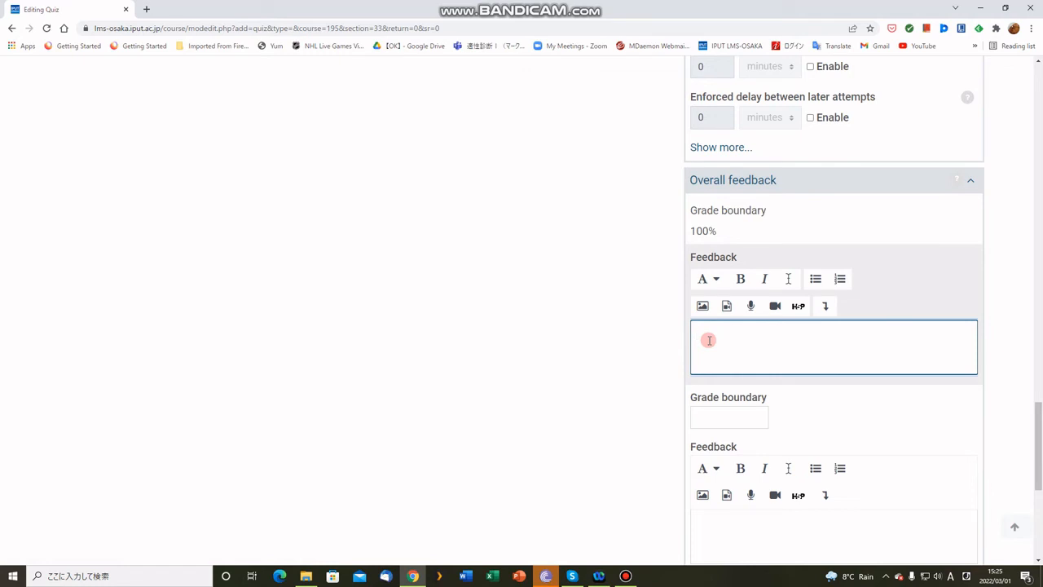
text(Well done!)
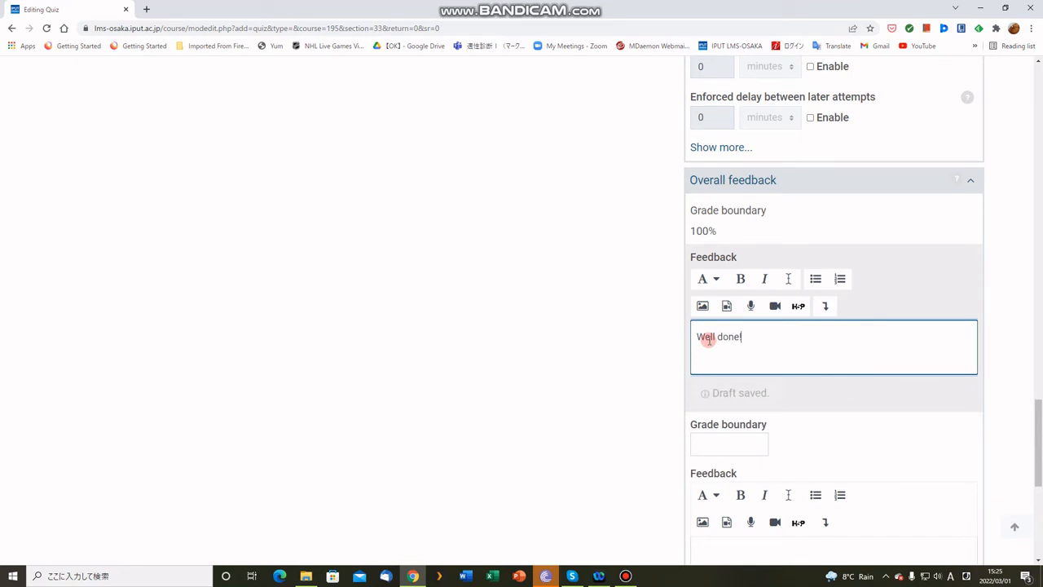
click(711, 442)
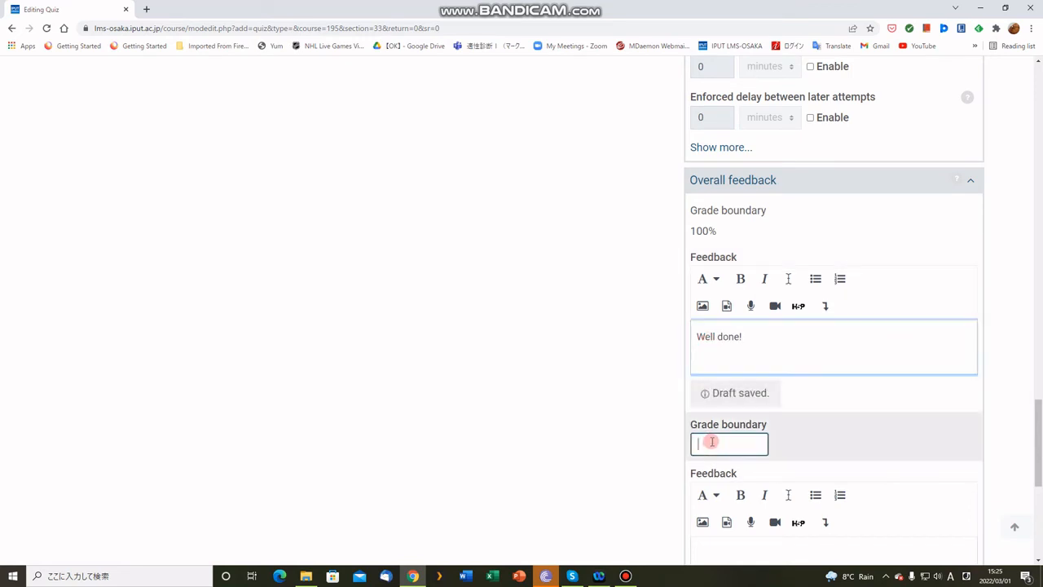
text(80)
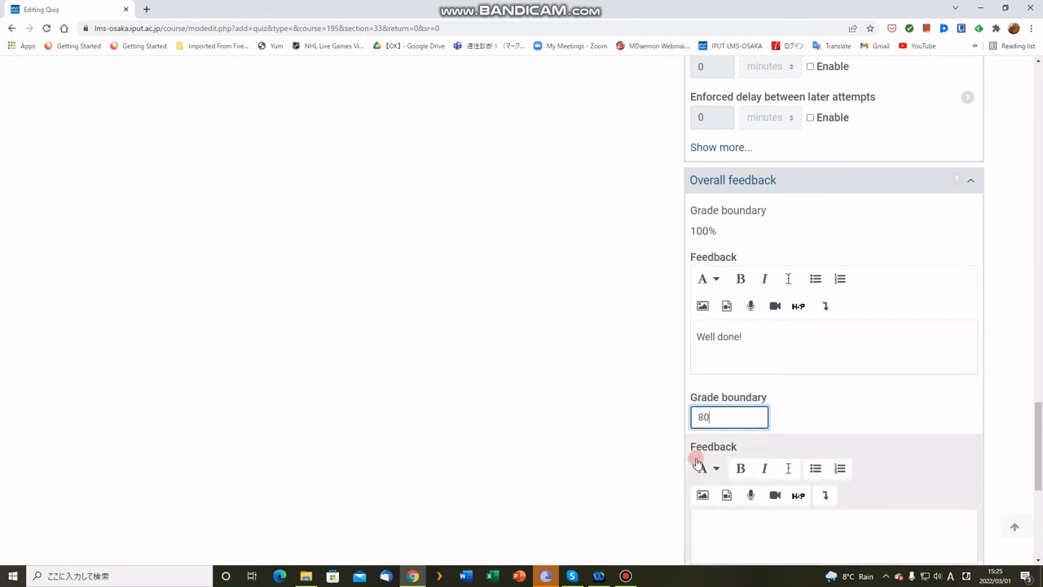
text(%)
Step: Enter "If this was your first attempt, why don't you try again?" as the feedback for grades below 80%
scroll(695, 459, down, 2)
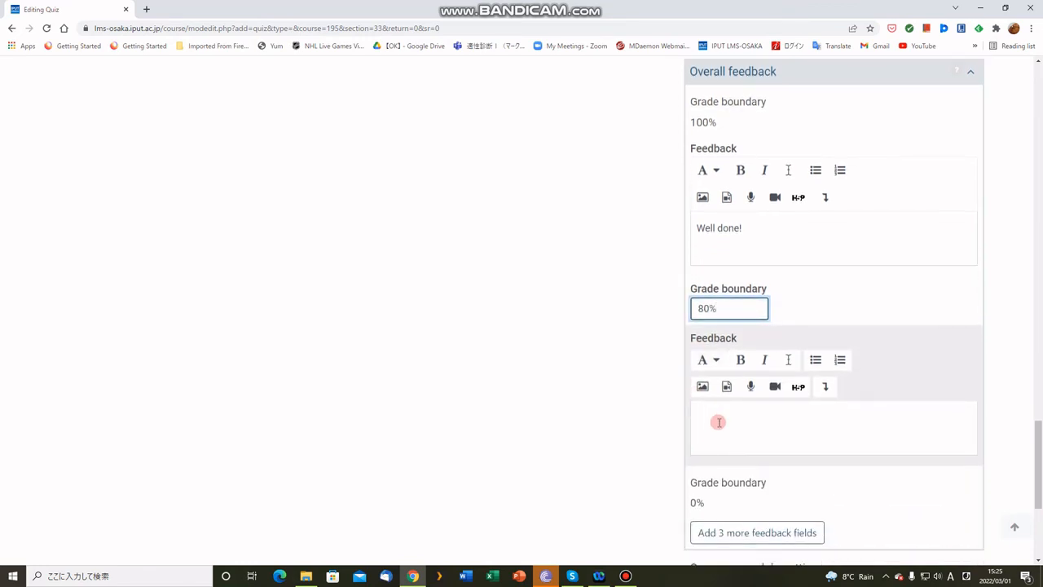
click(720, 423)
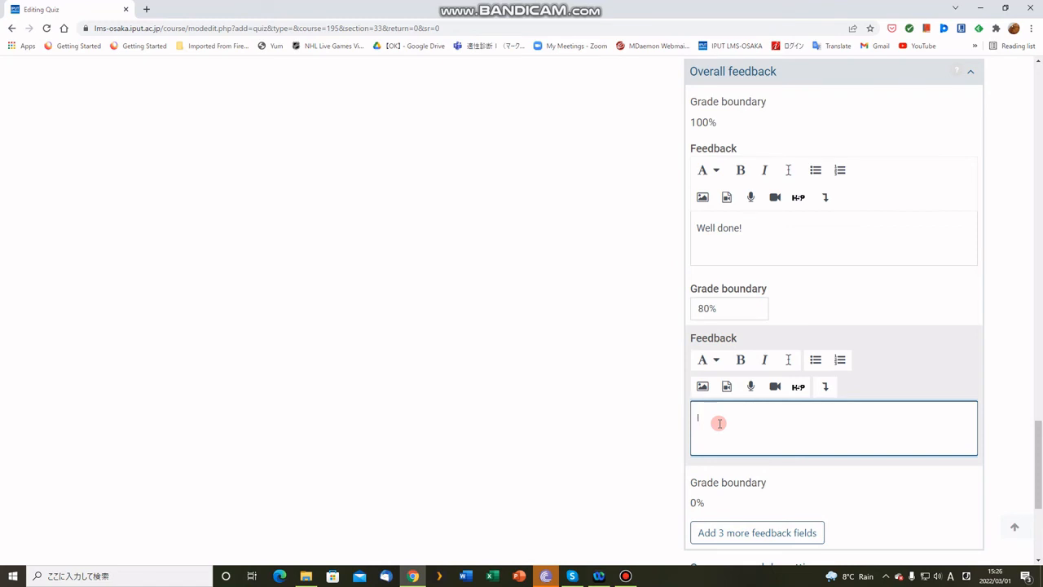
text(If this was your first att)
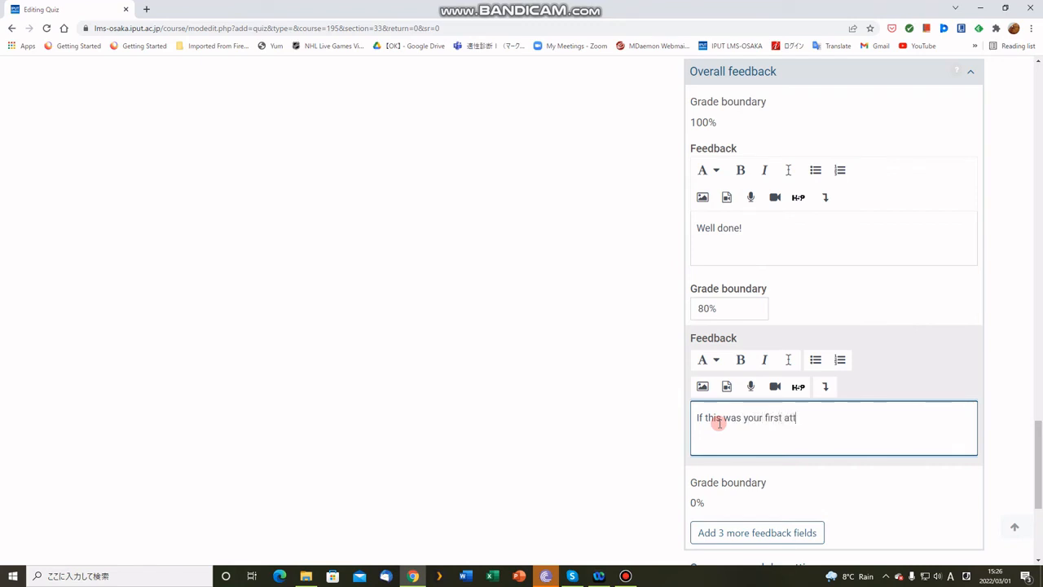
text(empt, why)
text( don)
text('t o)
text(you try a)
text(gain)
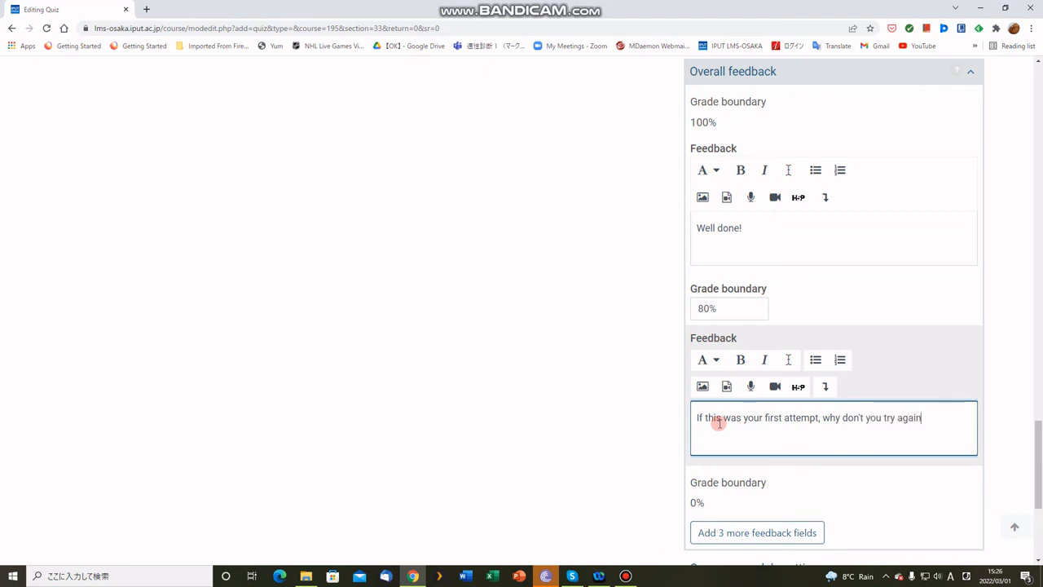
text(?)
scroll(717, 417, down, 2)
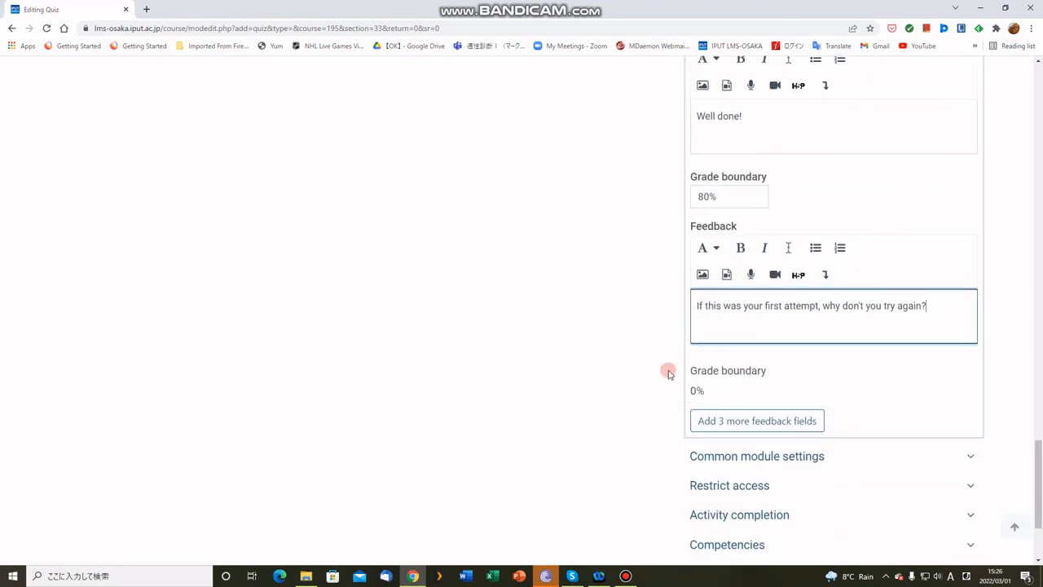
Step: Save the Video demo quiz and return to the course page
scroll(669, 374, down, 2)
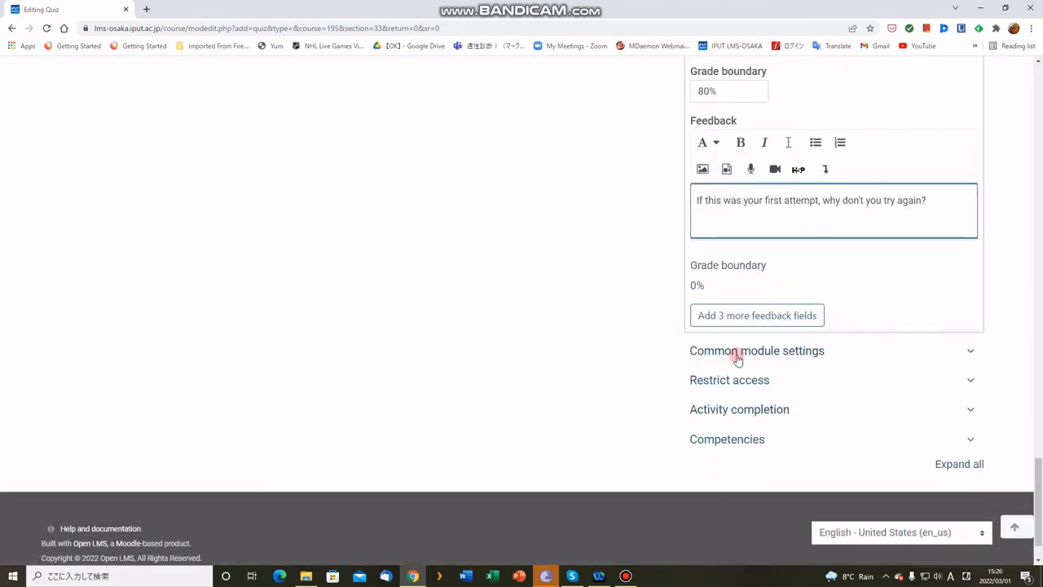
scroll(610, 372, up, 9)
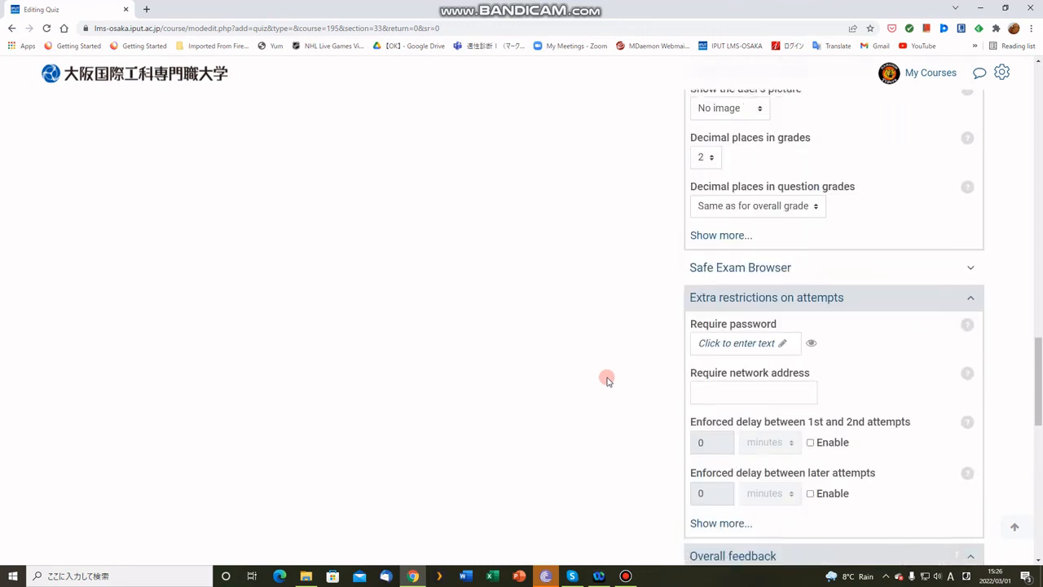
scroll(607, 381, up, 10)
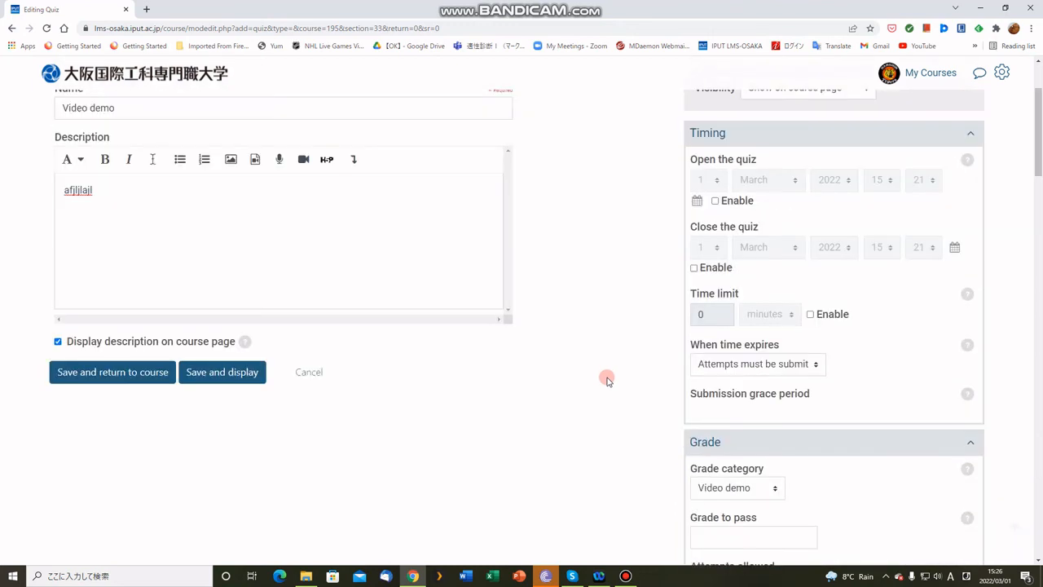
scroll(608, 380, up, 2)
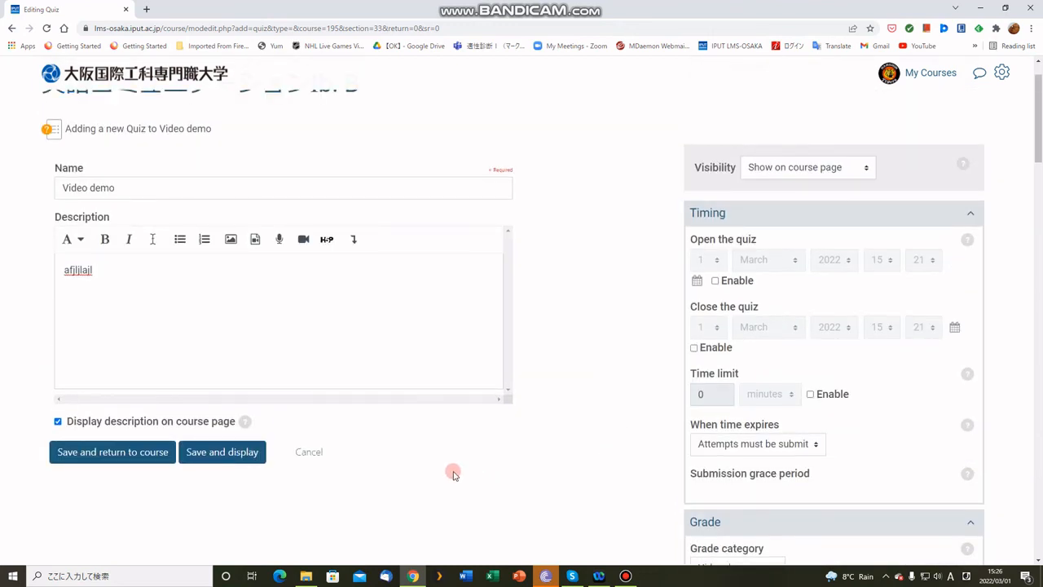
click(104, 456)
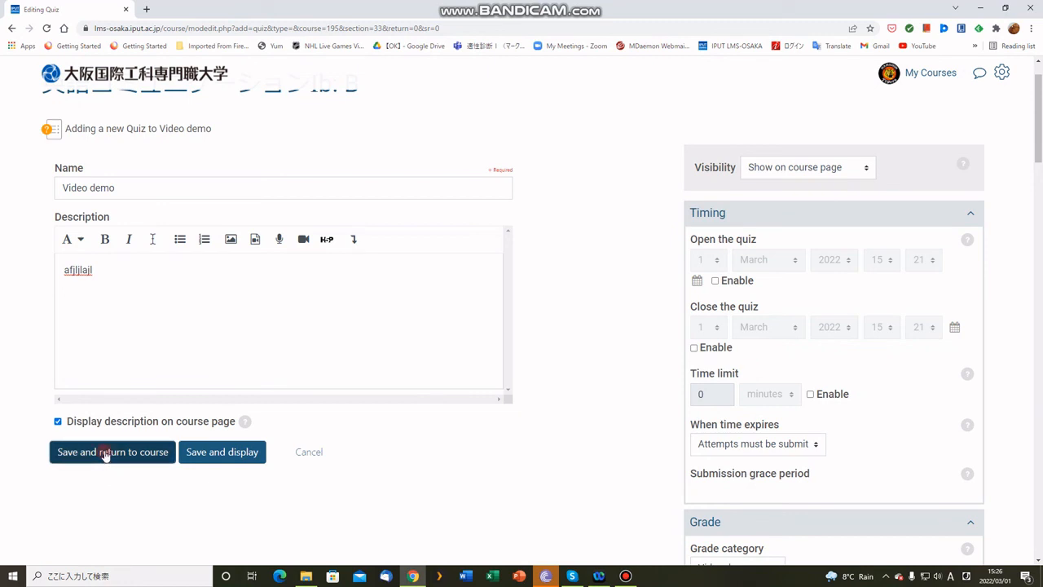
click(105, 456)
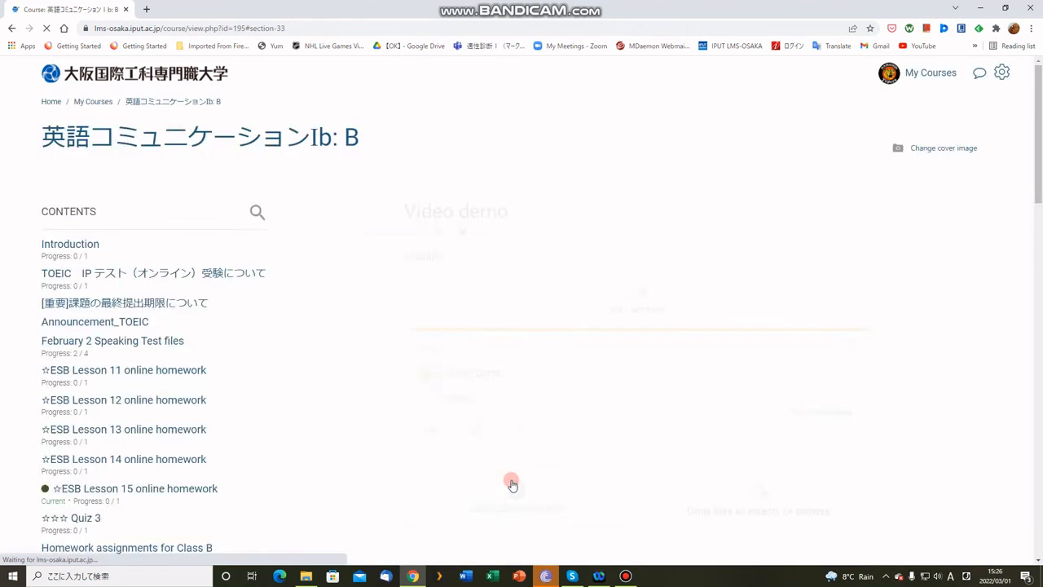
click(626, 575)
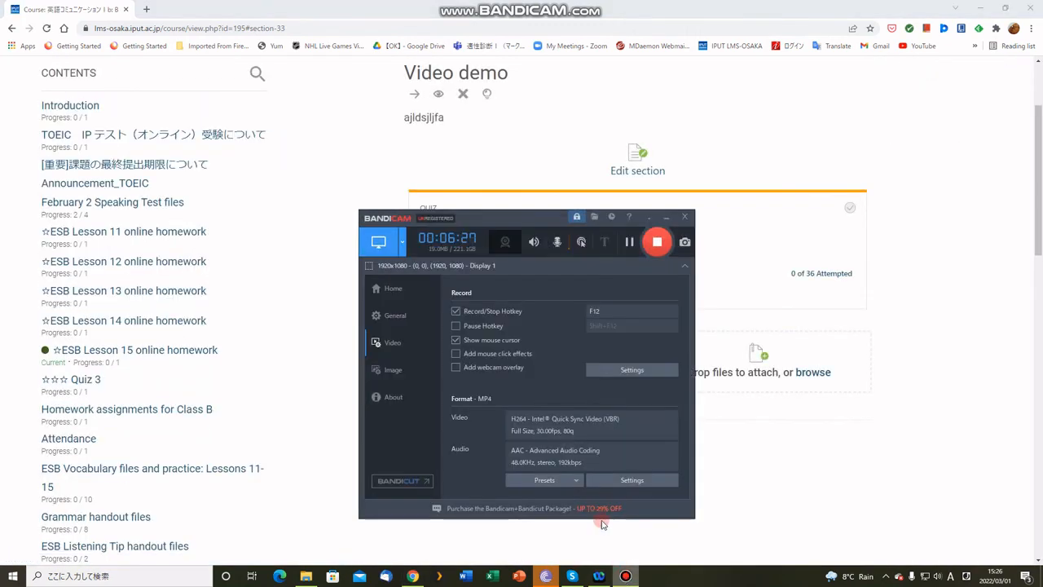